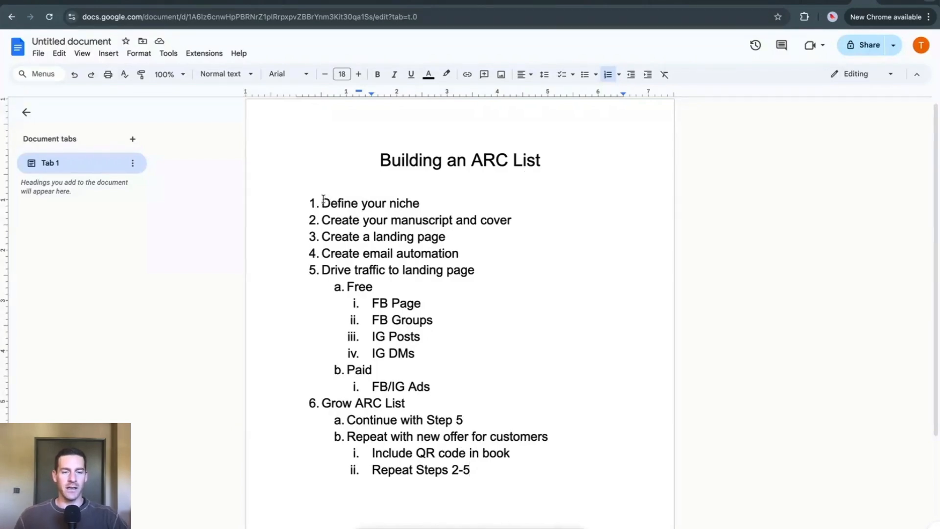
Step: Review the outline's first two items, defining the niche and creating the manuscript and cover, highlighting each one
left_click_drag(323, 202, 420, 204)
left_click(415, 203)
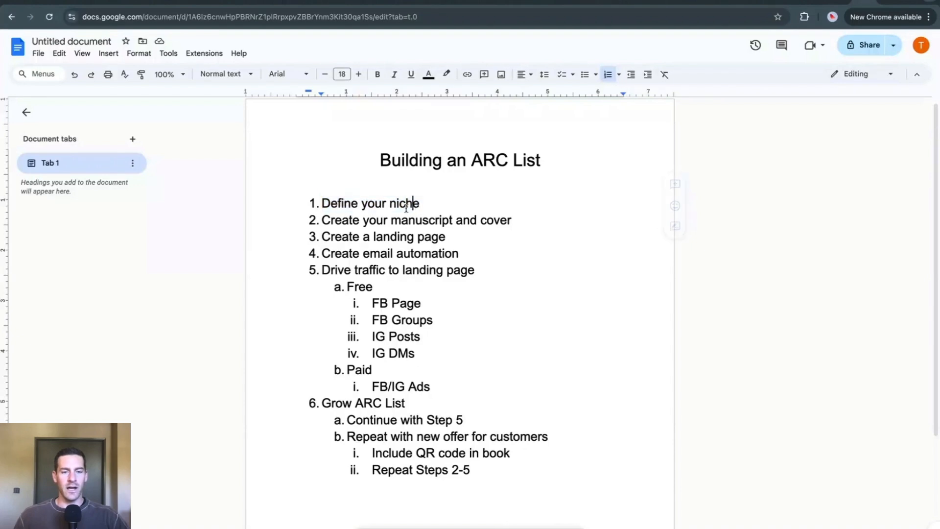
left_click_drag(323, 221, 513, 221)
left_click(514, 225)
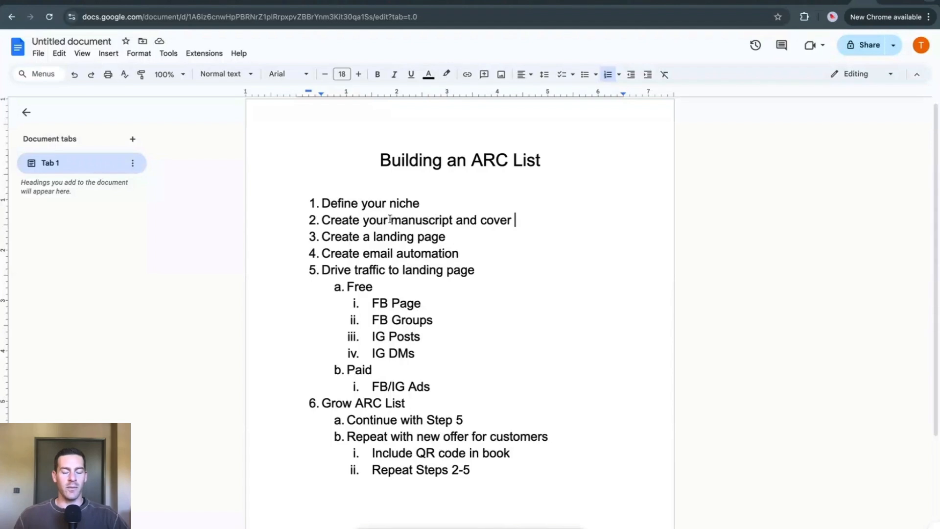
left_click_drag(391, 220, 434, 219)
left_click_drag(440, 218, 527, 223)
left_click(448, 219)
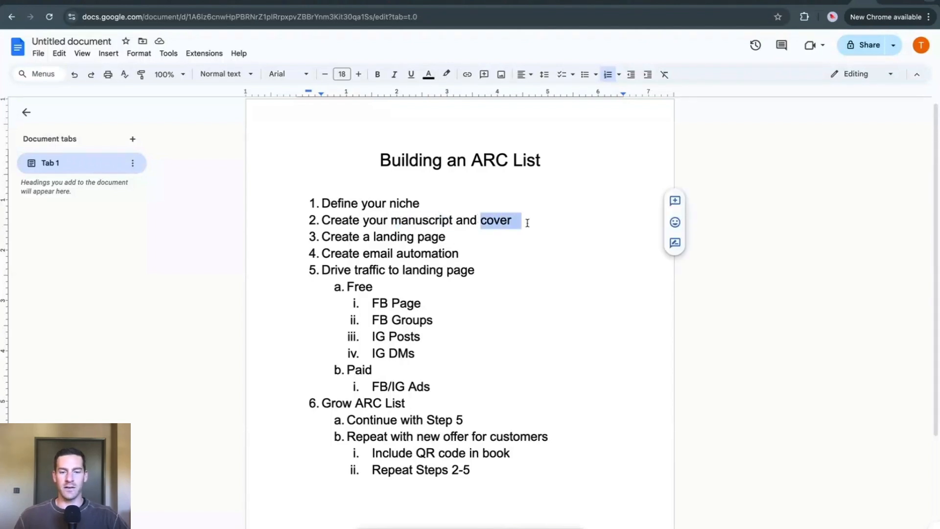
left_click(487, 221)
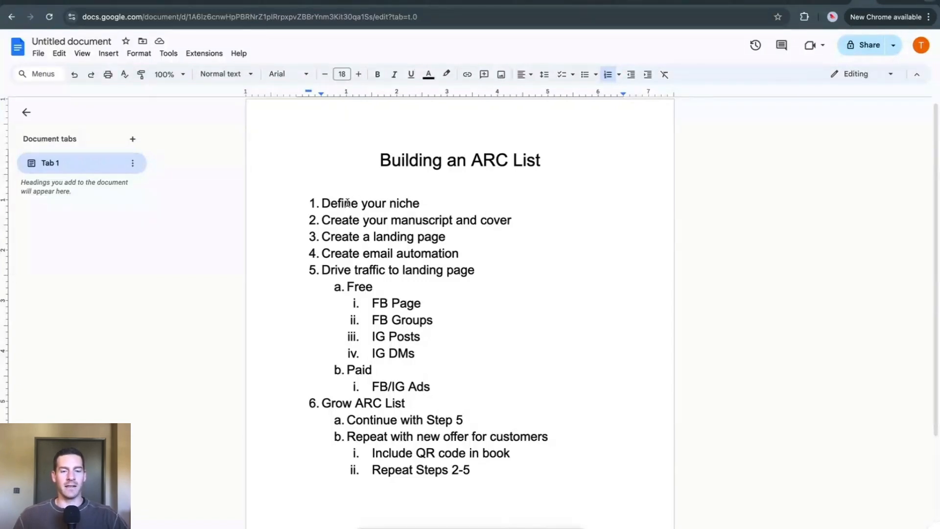
Step: Review the niche item again alongside the manuscript item, the free traffic sources and the item about driving traffic
left_click(324, 202)
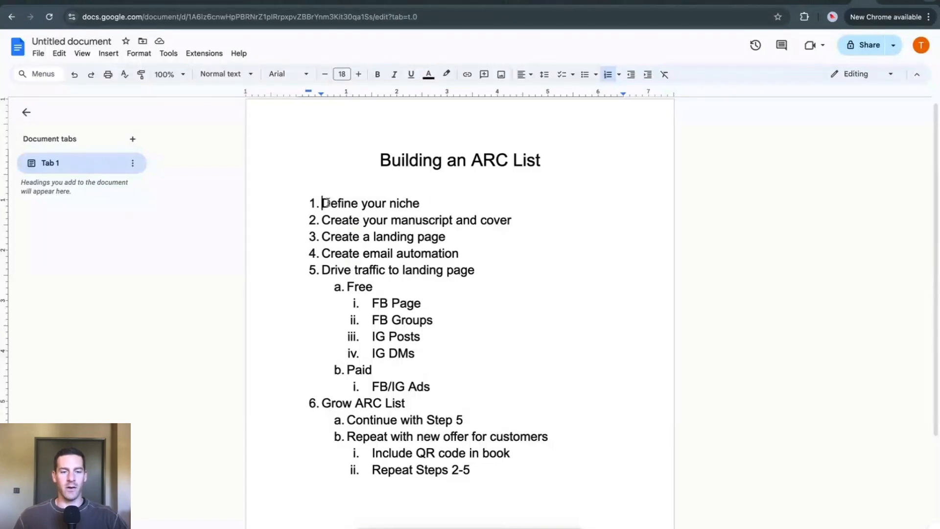
left_click_drag(324, 202, 426, 200)
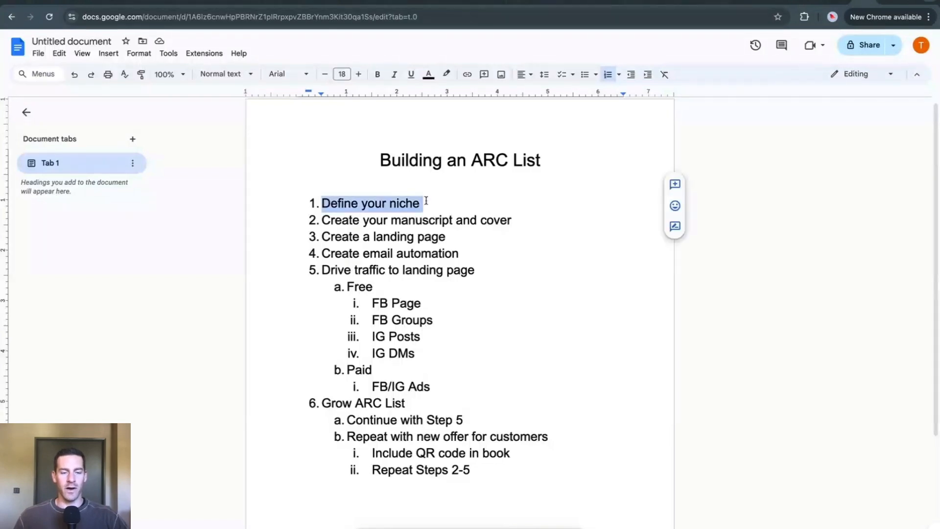
left_click(401, 209)
left_click_drag(322, 203, 417, 201)
left_click(352, 223)
left_click_drag(362, 220, 396, 203)
left_click(358, 203)
left_click_drag(367, 298, 427, 354)
left_click(391, 253)
left_click_drag(361, 271, 446, 272)
left_click(458, 273)
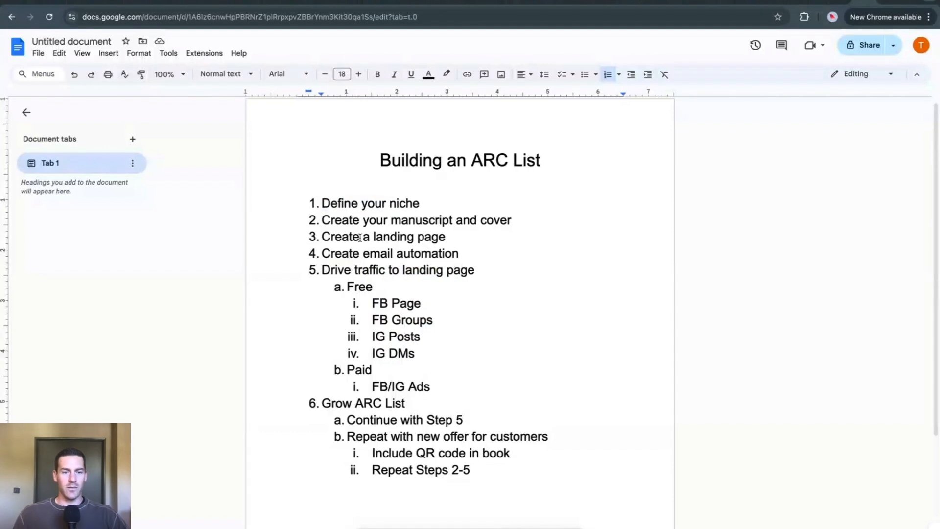
left_click_drag(360, 203, 445, 222)
left_click(425, 237)
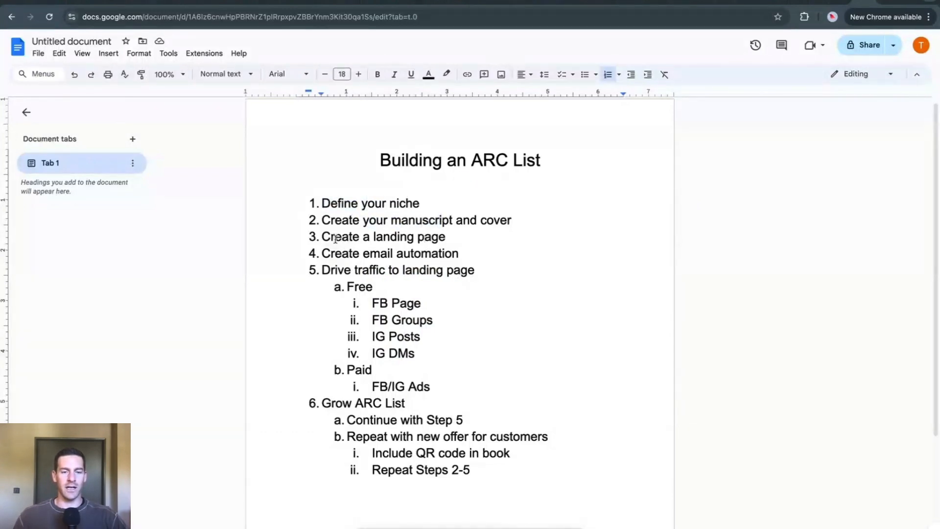
Step: Read through the landing page, email automation and traffic items, down to the free FB Page and FB Groups entries
left_click_drag(335, 236, 426, 238)
left_click(433, 253)
left_click_drag(330, 254, 422, 256)
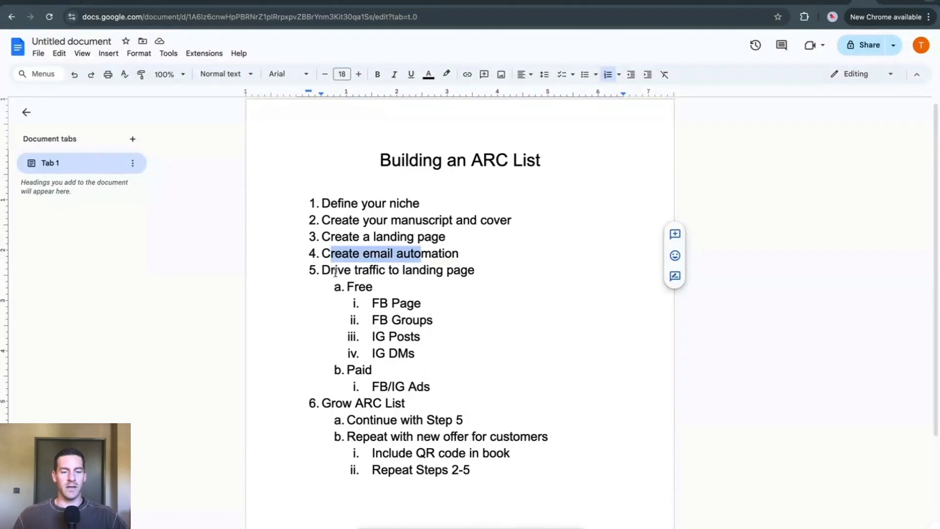
left_click_drag(322, 270, 440, 270)
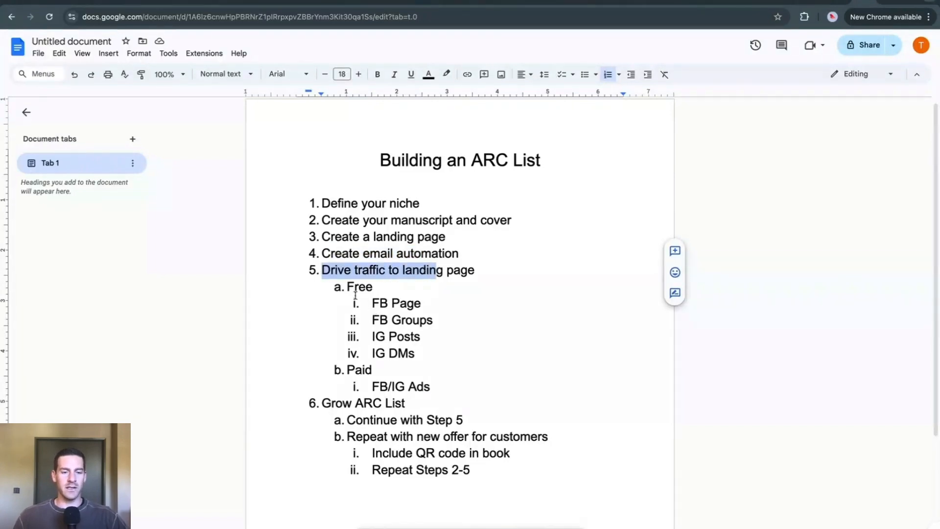
left_click_drag(346, 287, 378, 288)
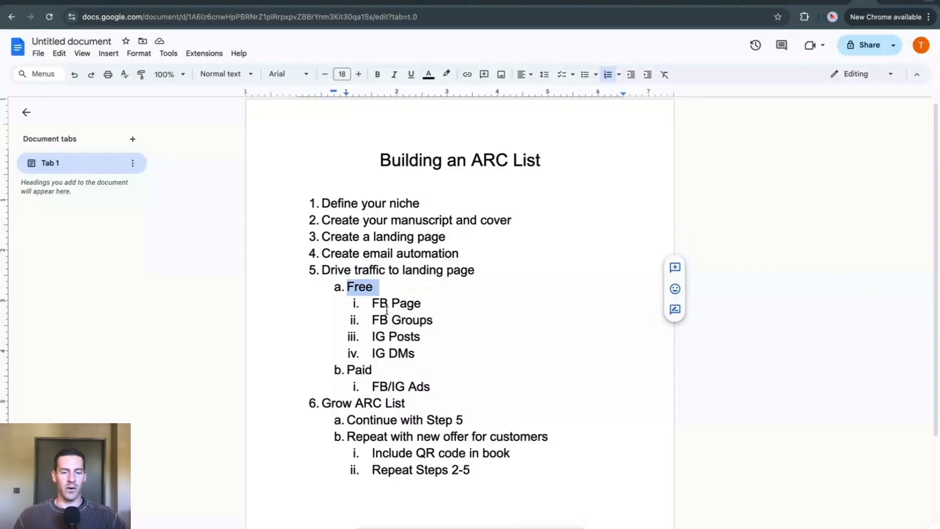
left_click_drag(372, 303, 427, 326)
left_click(420, 322)
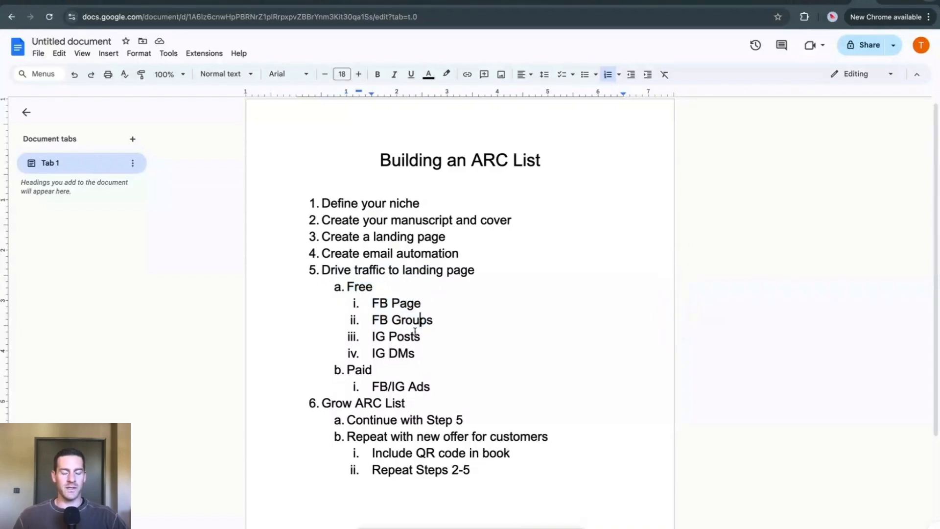
Step: Examine the IG Posts and IG DMs entries and compare the free traffic sources with the paid FB/IG Ads entry
mouse_move(372, 337)
left_mouse_down()
mouse_move(409, 338)
mouse_move(401, 354)
mouse_move(410, 353)
mouse_move(374, 353)
left_mouse_up()
left_click(391, 353)
left_click(413, 353)
left_click(375, 353)
left_click(347, 371)
left_click_drag(347, 370, 381, 303)
left_click(428, 386)
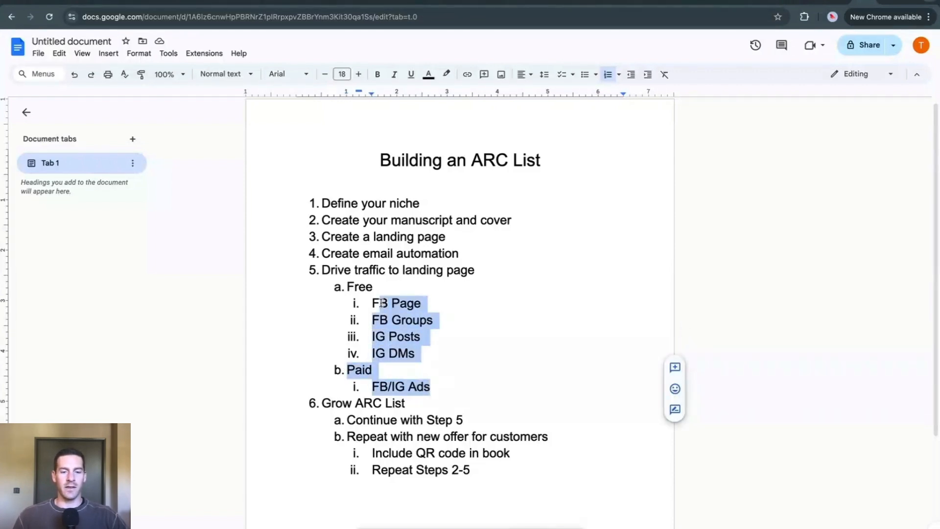
left_click(380, 303)
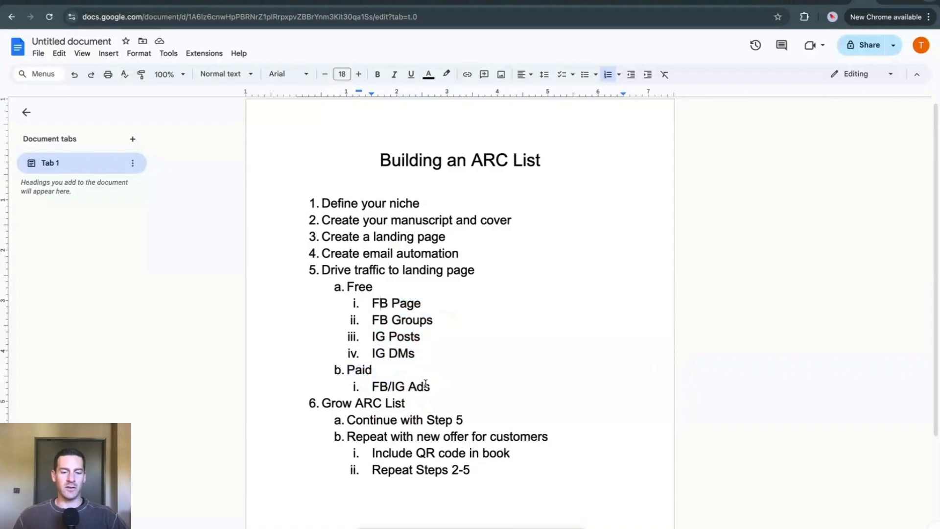
left_click_drag(427, 386, 380, 381)
left_click(375, 384)
left_click(430, 385)
left_click(380, 382)
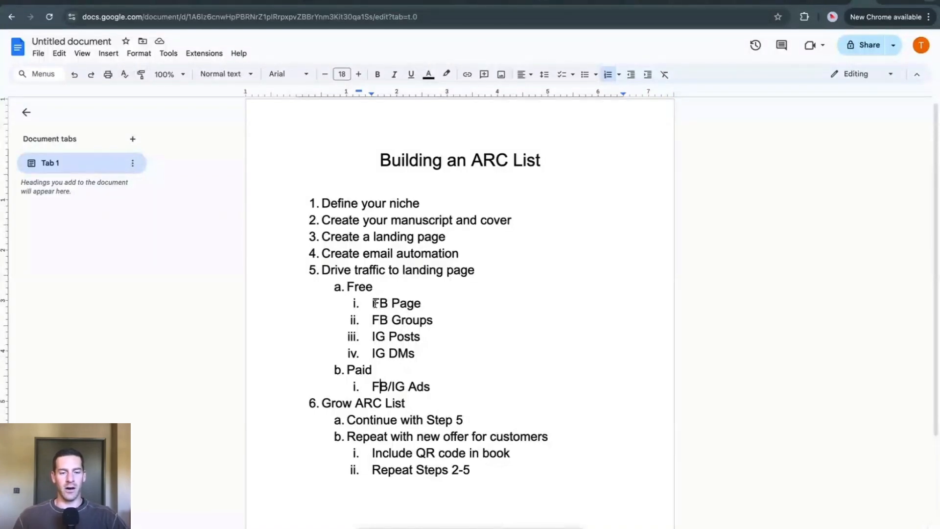
Step: Look back at the outline items about driving traffic to the landing page and creating email automation
left_click(332, 271)
left_click_drag(336, 272, 441, 270)
left_click(406, 353)
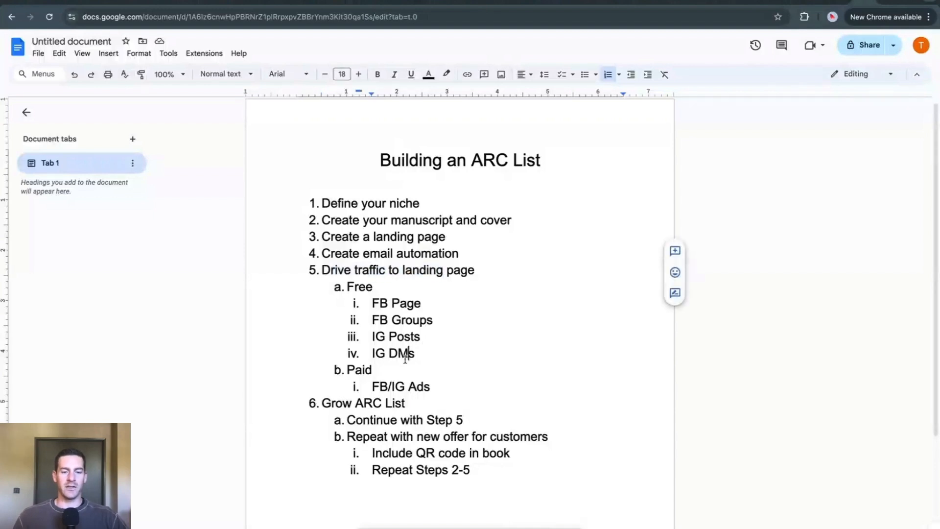
scroll(404, 356, "down", 1)
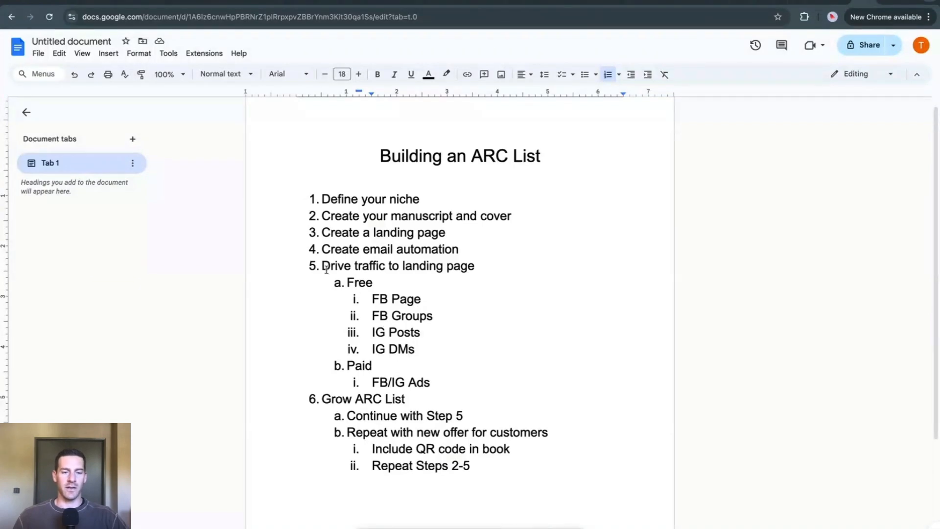
left_click_drag(322, 250, 445, 249)
left_click(445, 250)
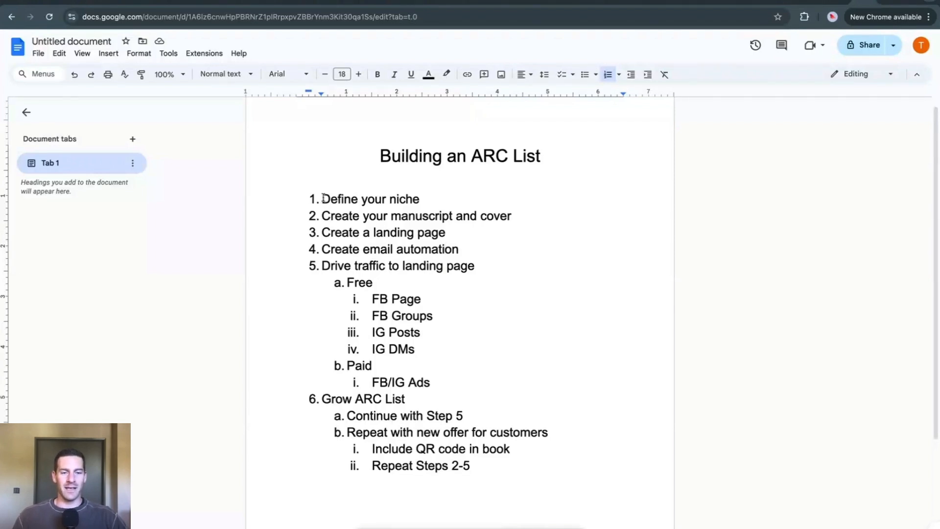
Step: Highlight outline items 1 through 5 together to review them as one sequence
left_click_drag(324, 198, 475, 266)
left_click(446, 259)
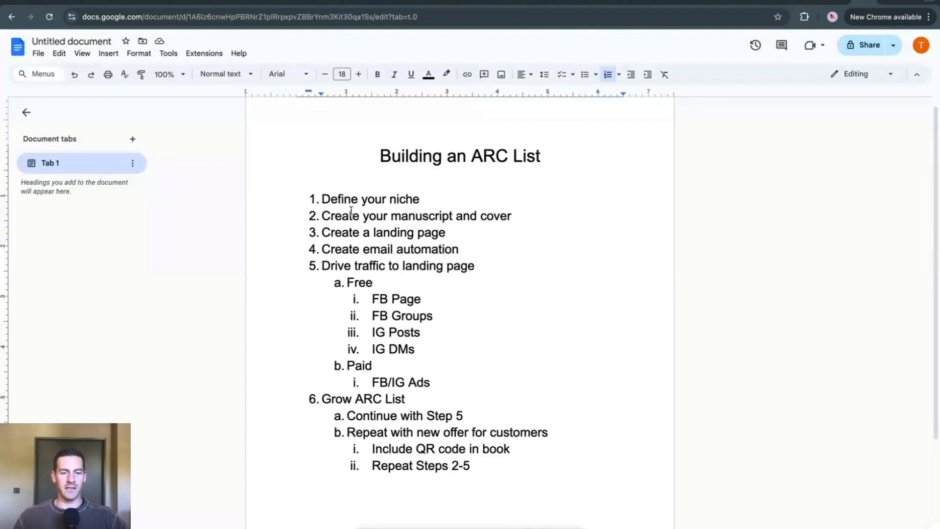
left_click_drag(322, 199, 436, 261)
left_click(436, 267)
left_click(324, 198)
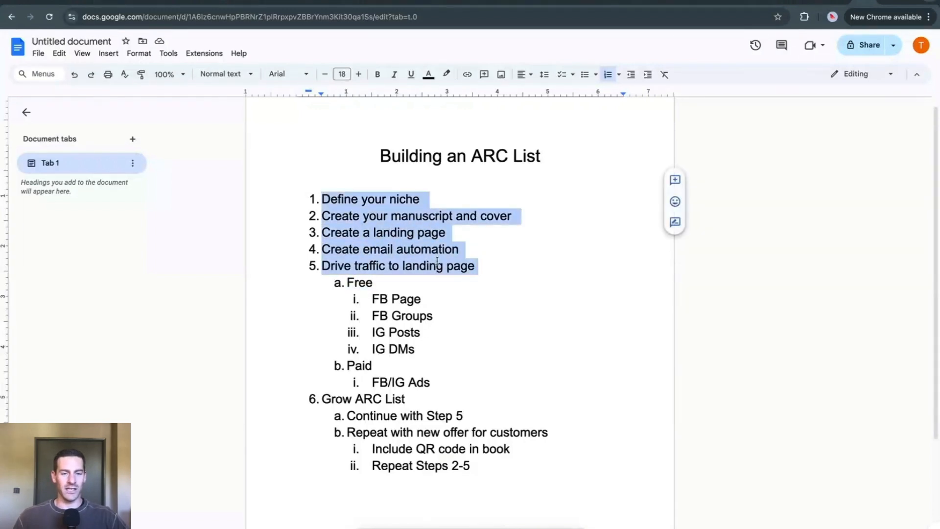
left_click(443, 261)
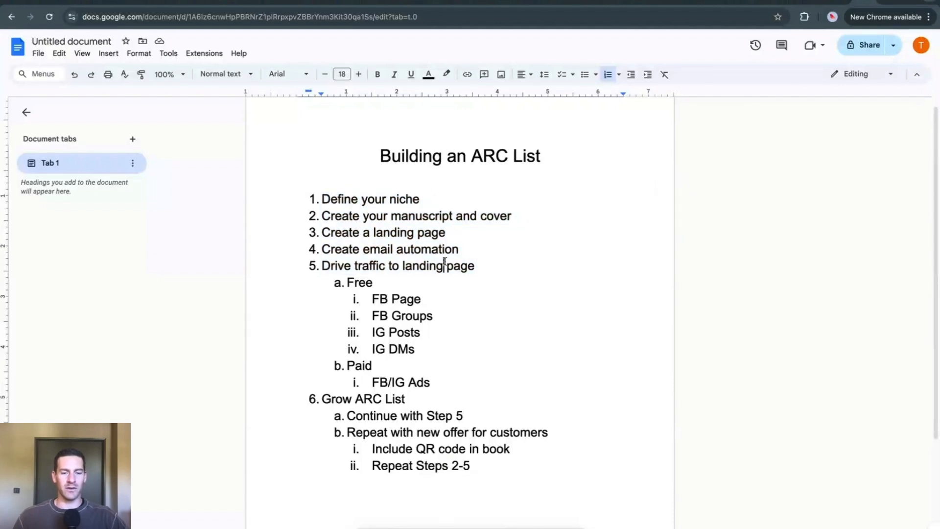
Step: Switch to the Mailchimp pricing page and examine the Free plan's starting price and contact limit in the comparison table
scroll(473, 433, "down", 1)
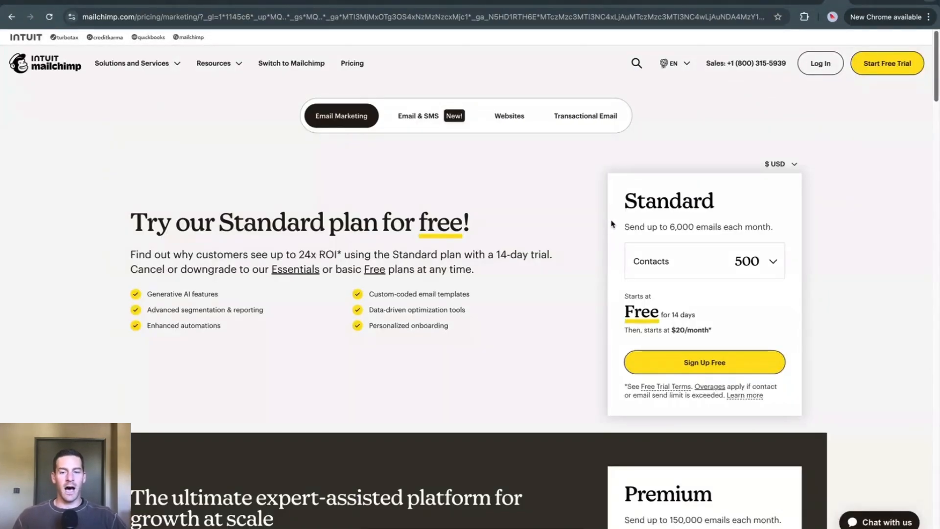
scroll(577, 245, "down", 4)
scroll(577, 245, "down", 10)
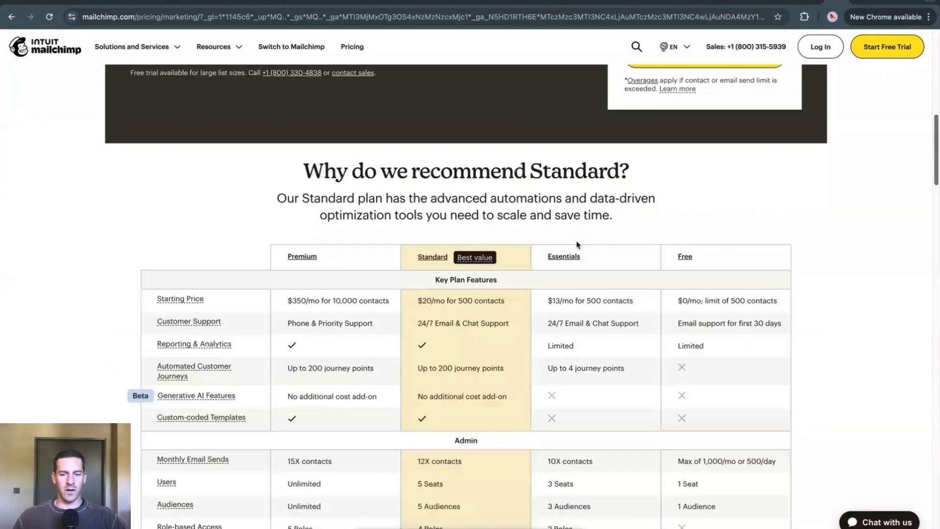
scroll(579, 244, "down", 1)
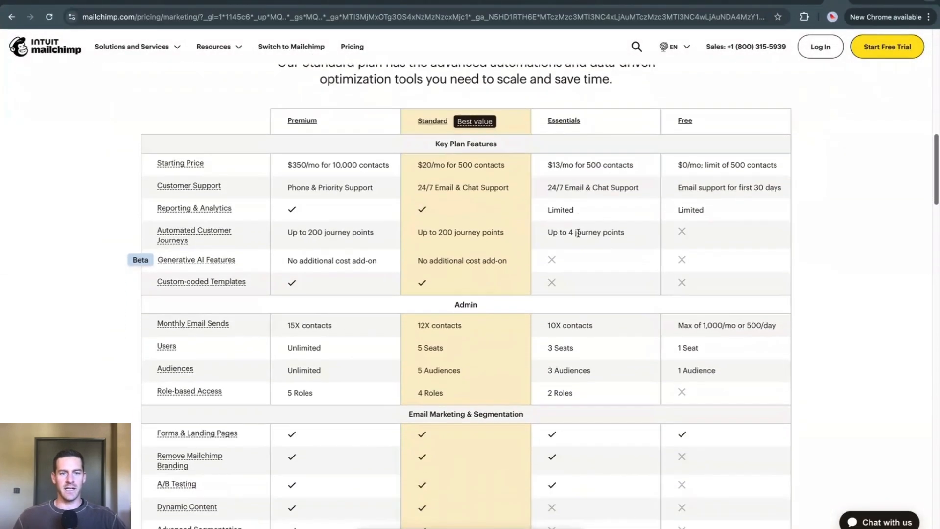
scroll(693, 157, "down", 1)
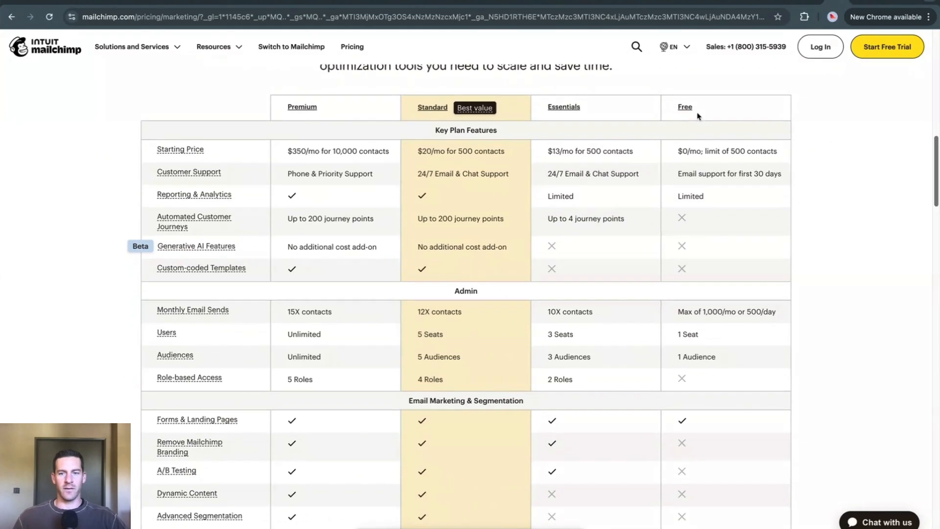
left_click_drag(707, 151, 769, 152)
left_click(767, 152)
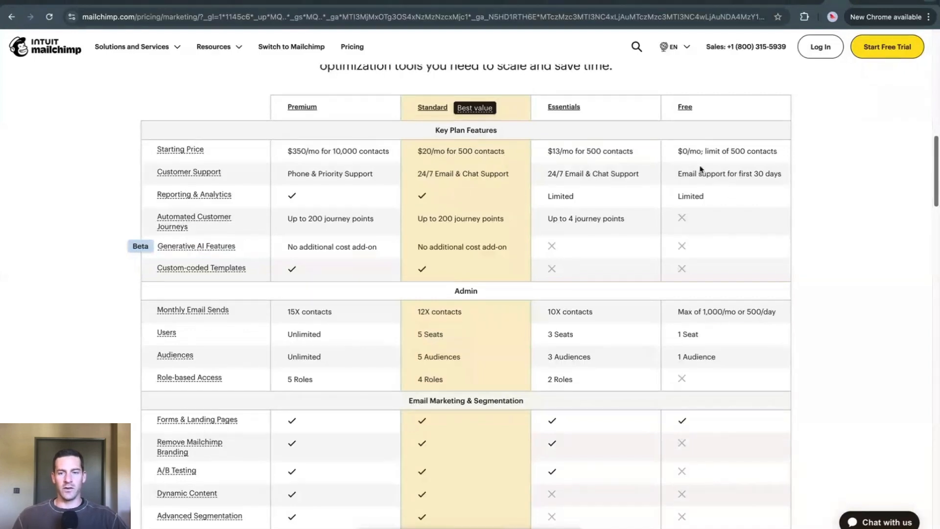
Step: Check the Free plan's monthly email sends and its support for Forms & Landing Pages in the comparison table
scroll(708, 308, "down", 1)
scroll(708, 307, "down", 2)
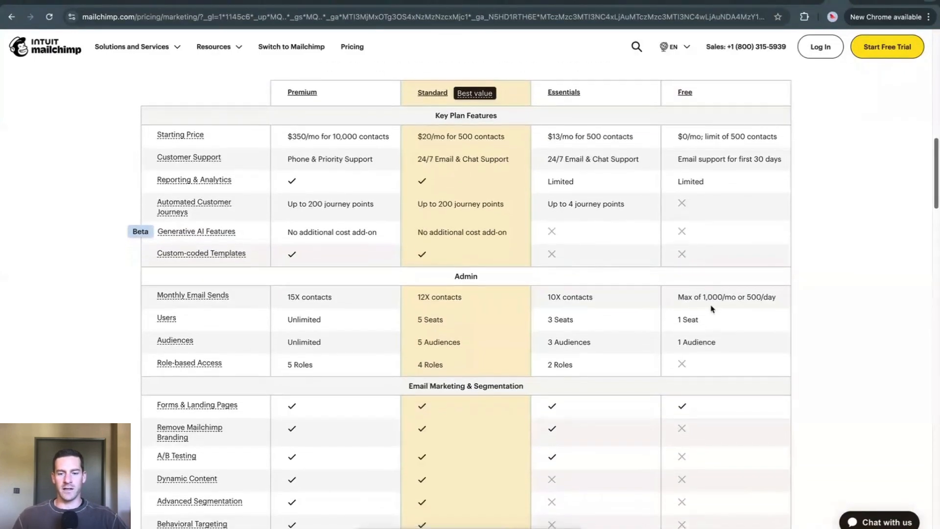
left_click_drag(153, 360, 276, 368)
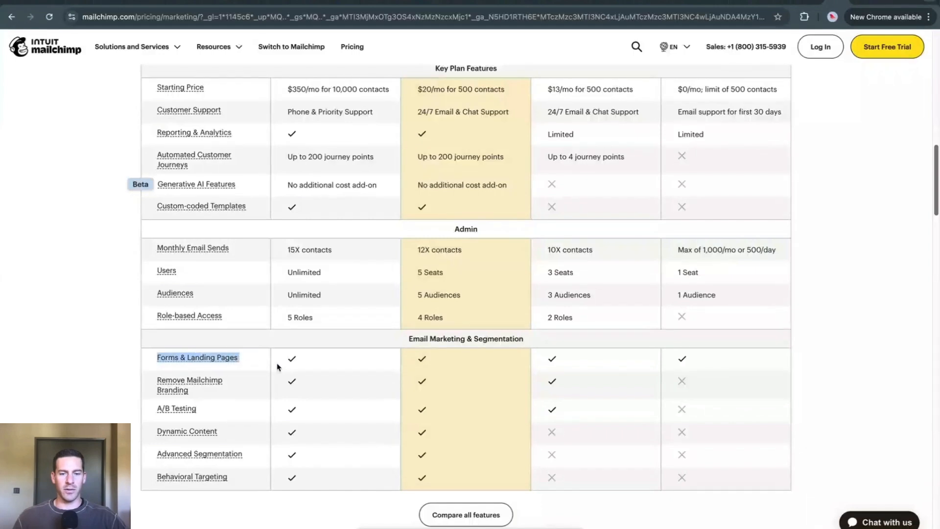
left_click(680, 363)
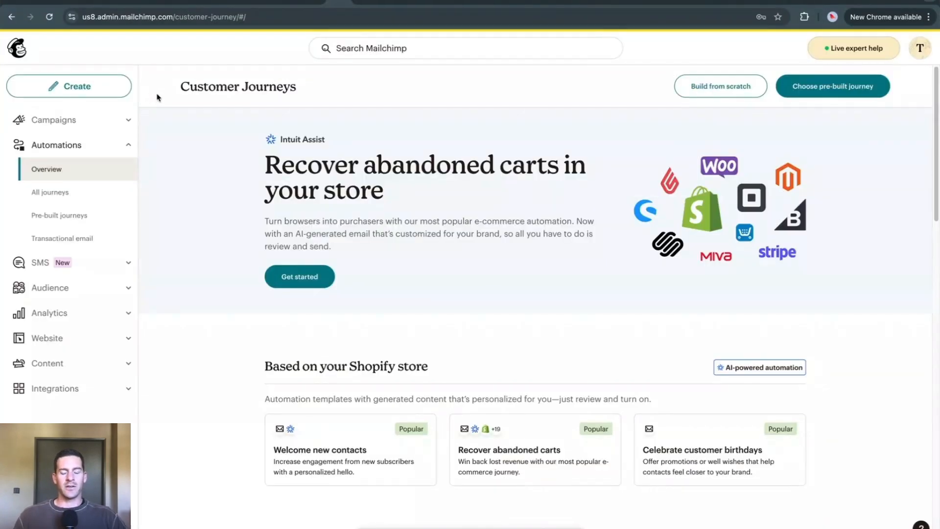
Step: Open the audience dashboard in the Mailchimp account and start creating a landing page from it
left_click(69, 88)
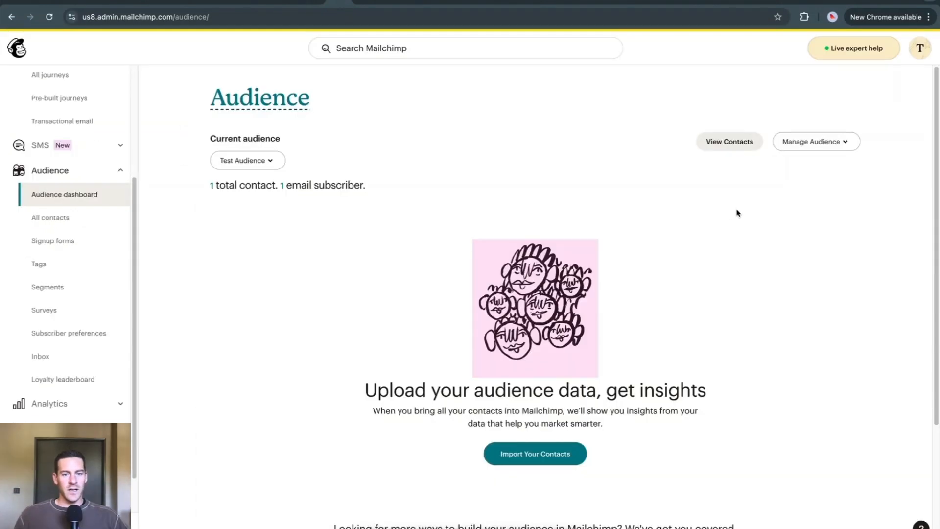
scroll(76, 216, "up", 3)
scroll(75, 222, "down", 2)
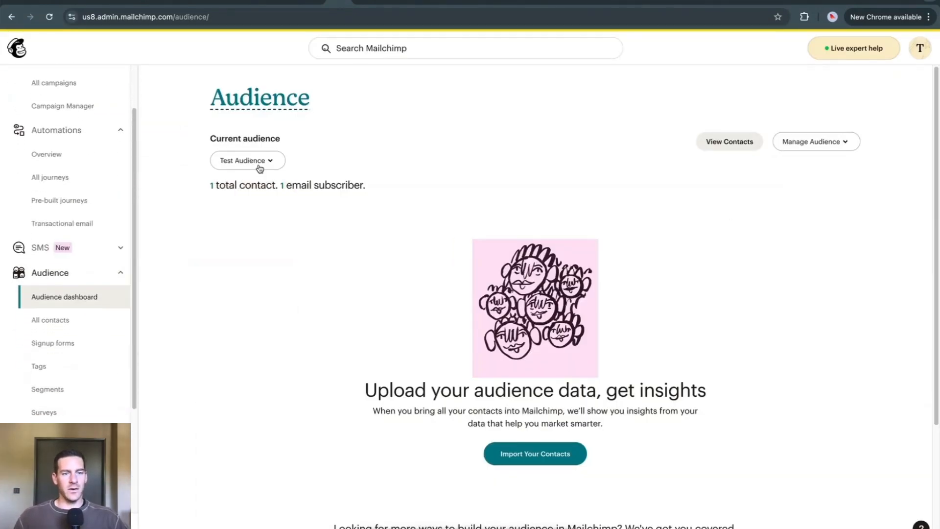
scroll(460, 201, "down", 2)
scroll(469, 204, "down", 2)
scroll(466, 203, "up", 2)
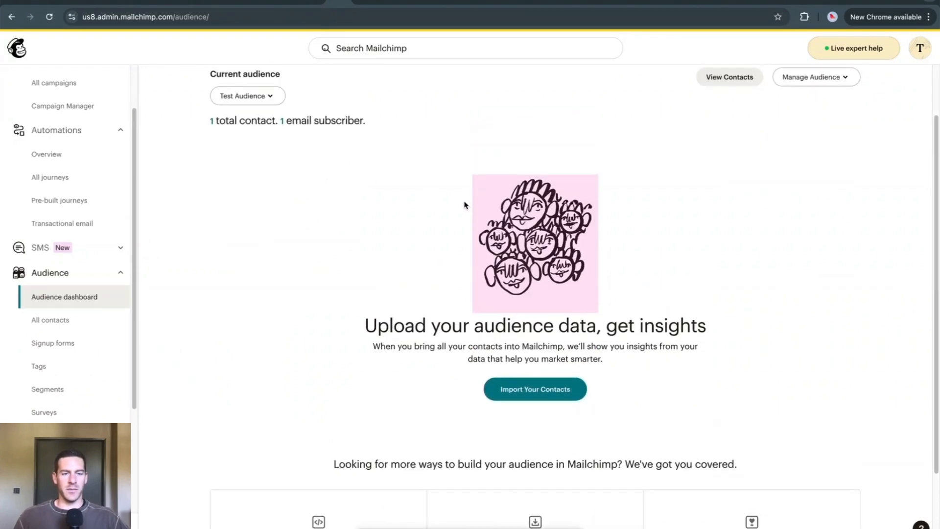
scroll(464, 205, "down", 2)
scroll(421, 191, "up", 3)
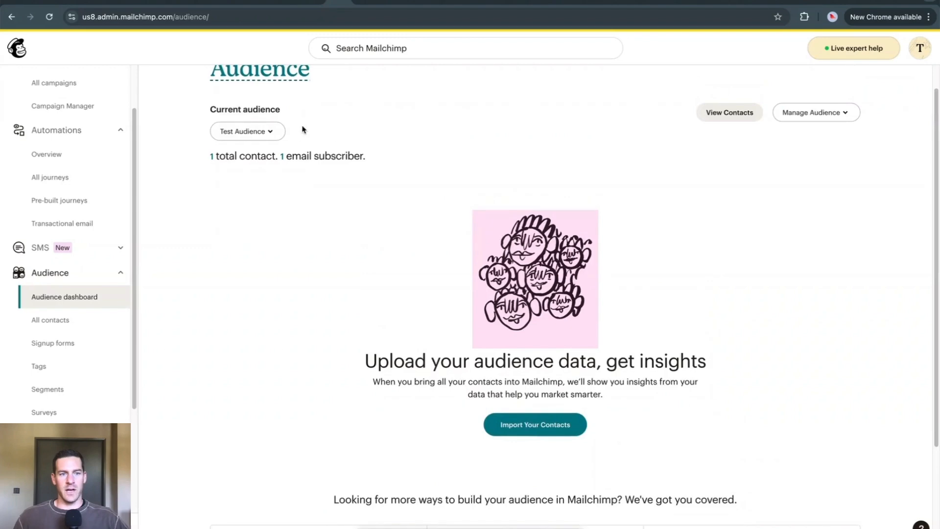
scroll(441, 166, "up", 1)
scroll(564, 202, "down", 3)
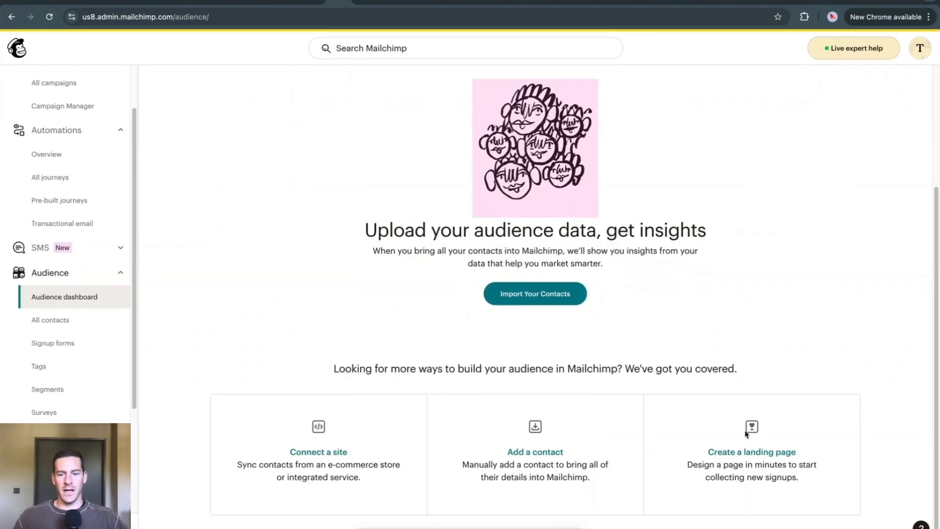
left_click(756, 453)
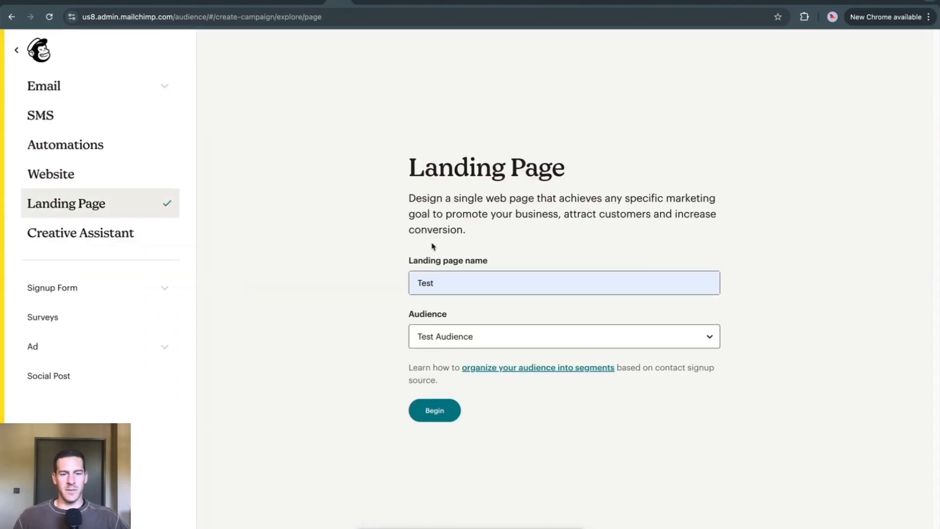
Step: Begin a landing page named Test for Test Audience and choose the Simple Lead Generation template
double_click(453, 283)
left_click(386, 273)
left_click_drag(475, 284, 377, 274)
left_click(377, 274)
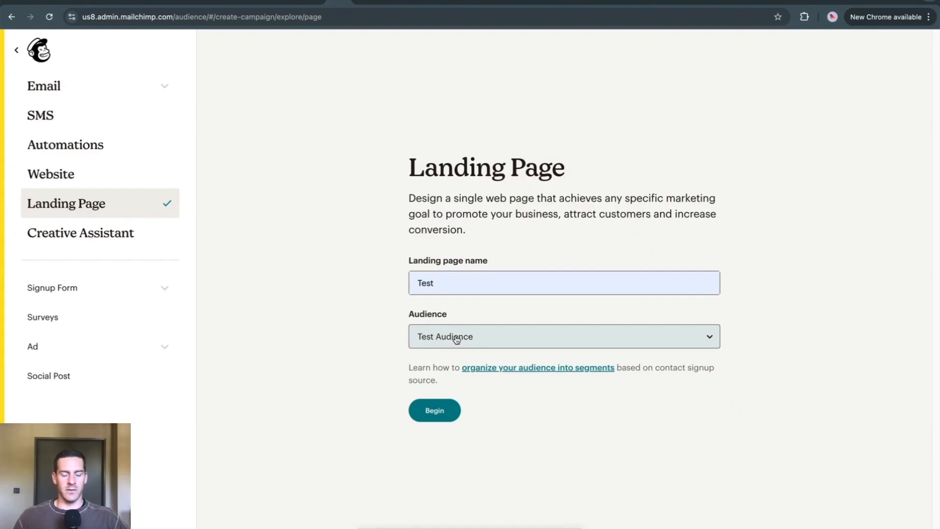
left_click(447, 412)
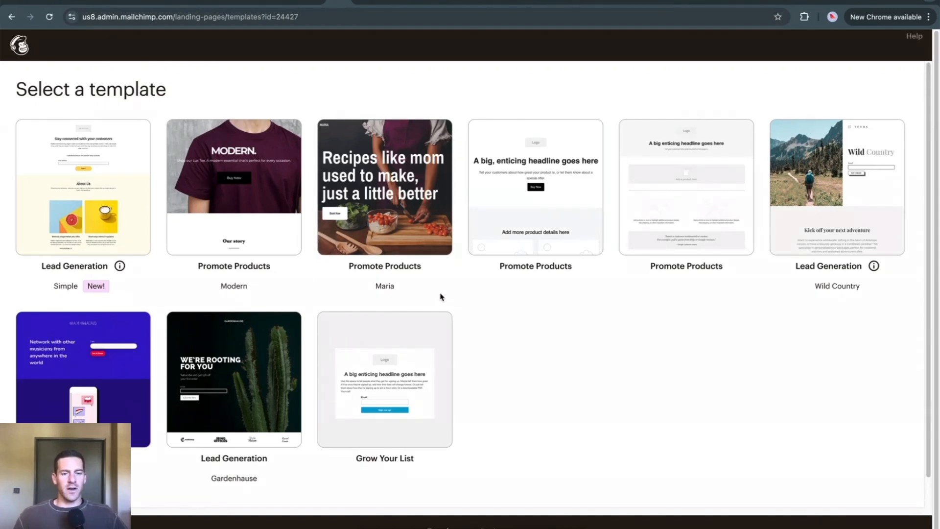
left_click(139, 200)
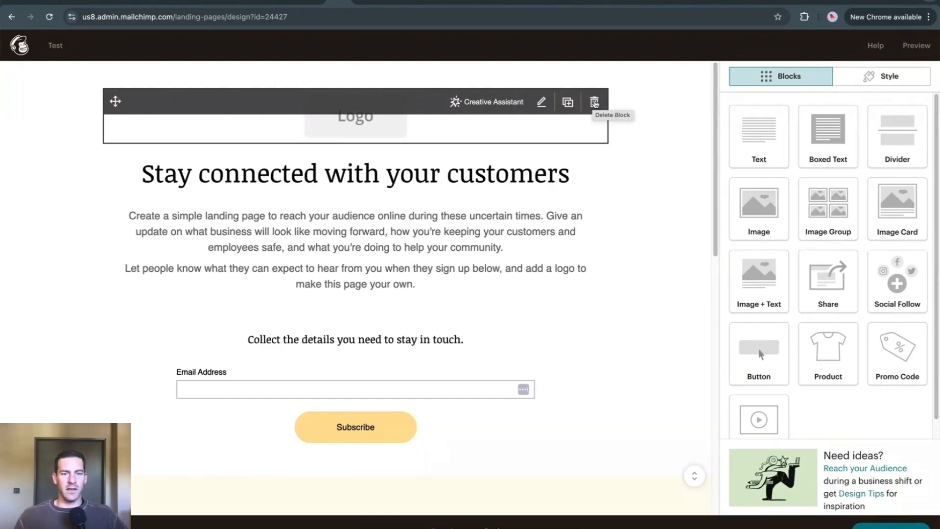
Step: Replace the logo block above the headline with an image block showing the Pharmacology Dosage Calculations Workbook cover
left_click(594, 104)
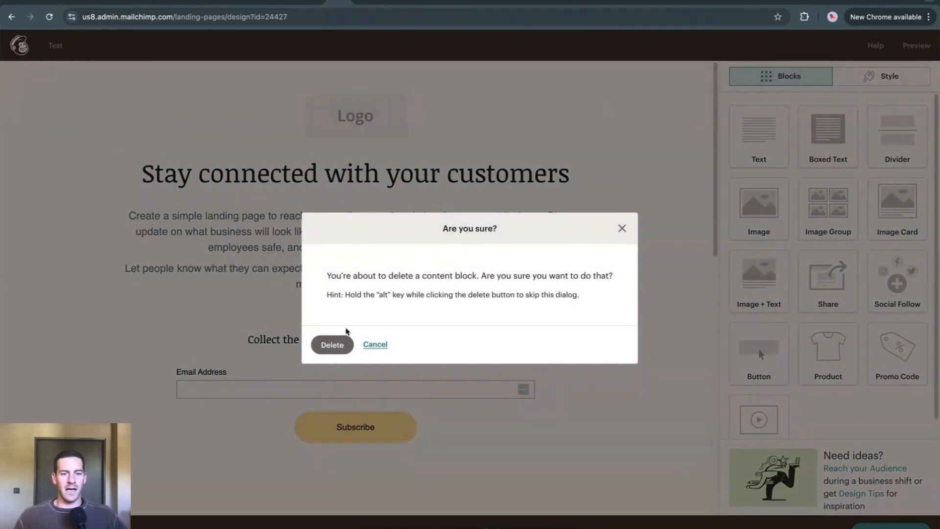
left_click(332, 345)
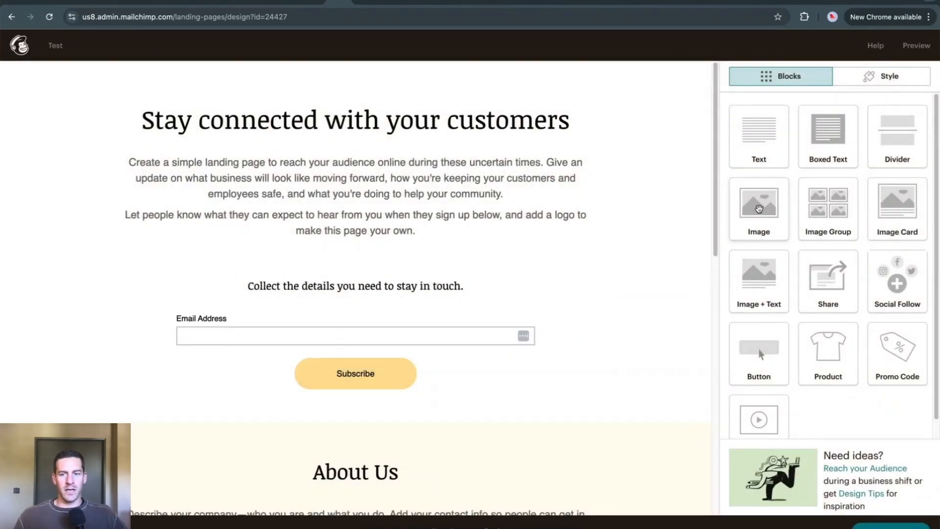
left_click_drag(759, 209, 401, 91)
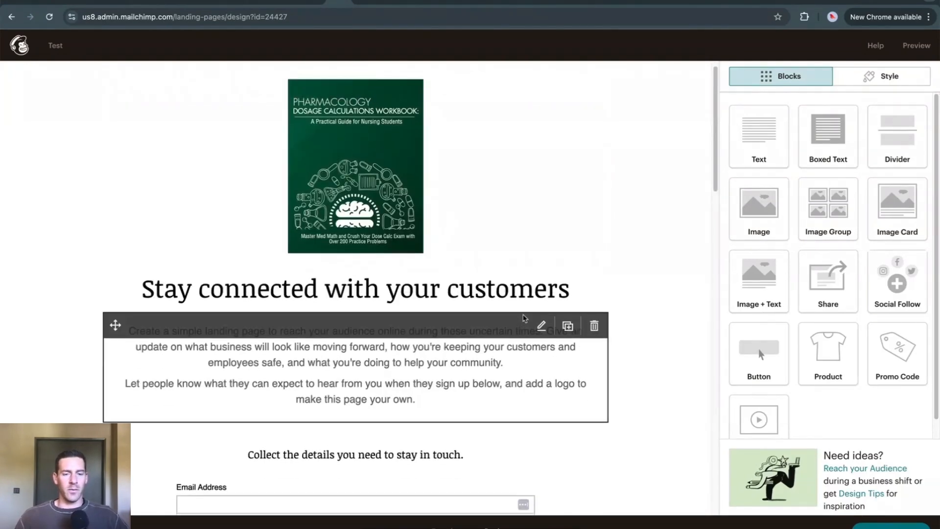
Step: Open the headline's text block, review the page's copy, signup form and About Us section, and save and close the block
left_click(415, 316)
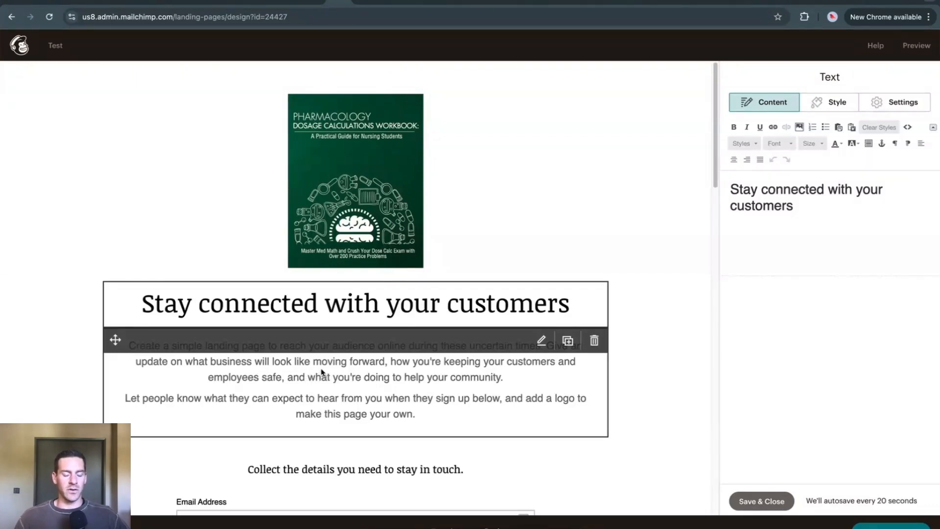
scroll(364, 404, "down", 3)
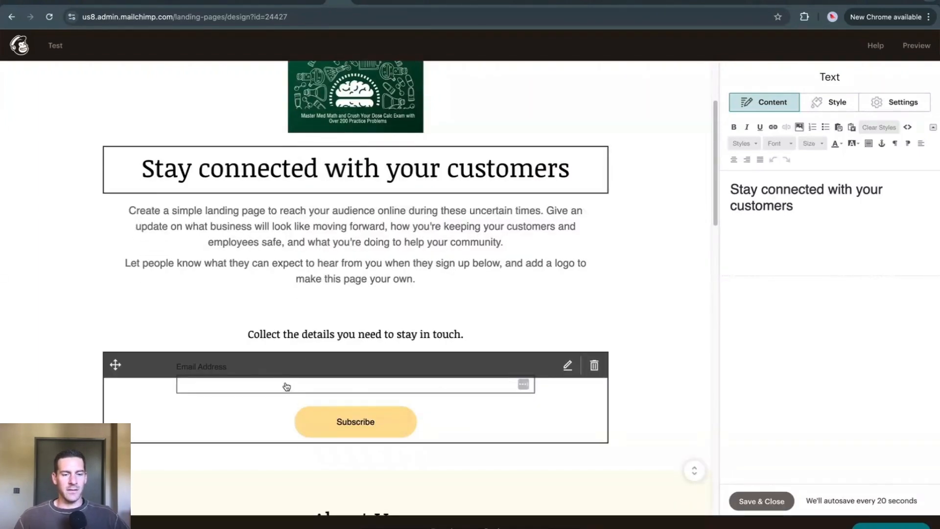
scroll(290, 387, "down", 8)
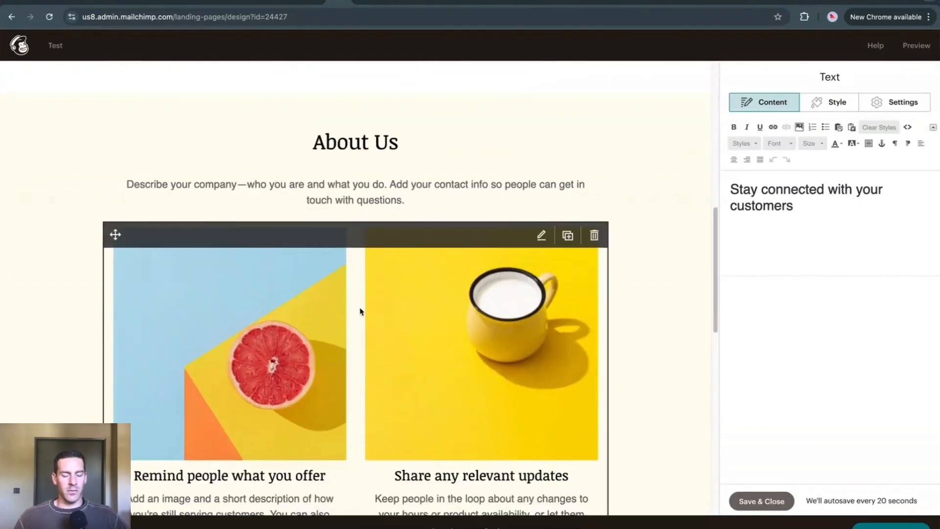
scroll(361, 312, "up", 4)
scroll(360, 311, "down", 5)
scroll(360, 311, "up", 1)
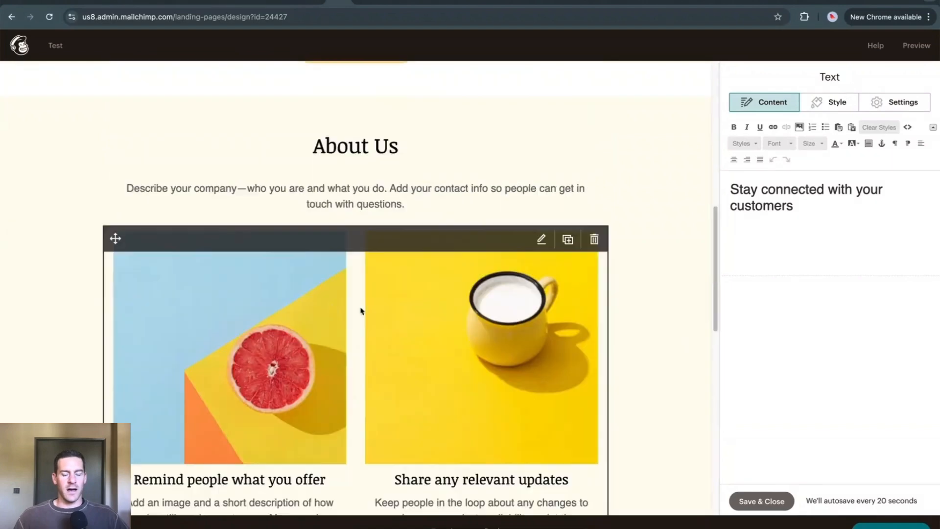
scroll(360, 312, "up", 10)
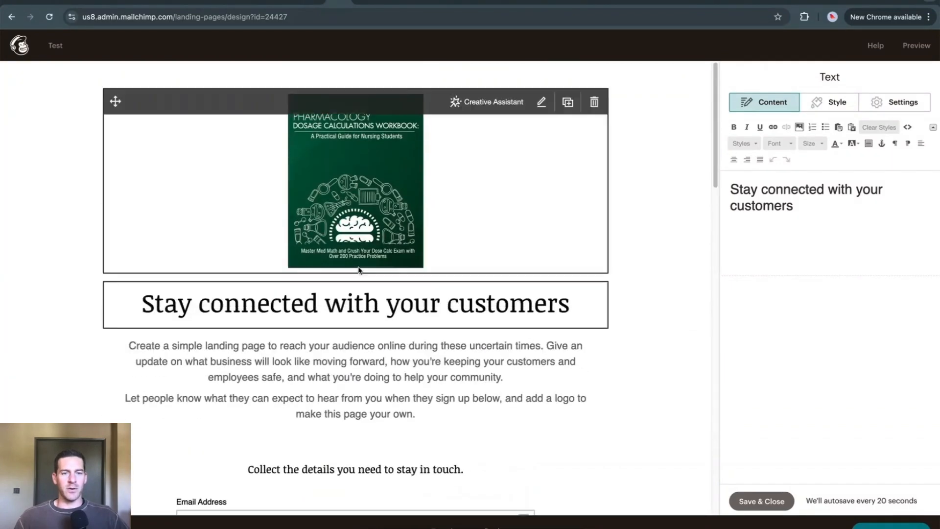
scroll(358, 271, "down", 1)
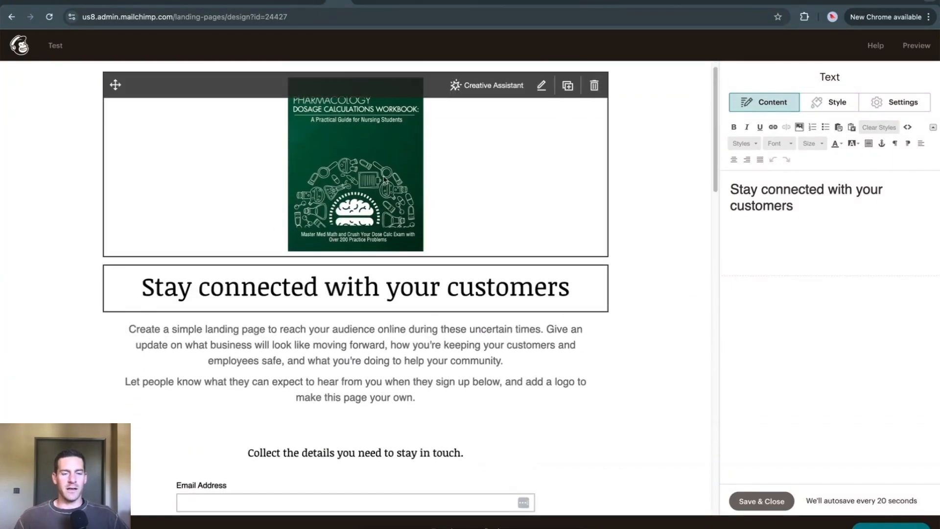
scroll(333, 443, "down", 2)
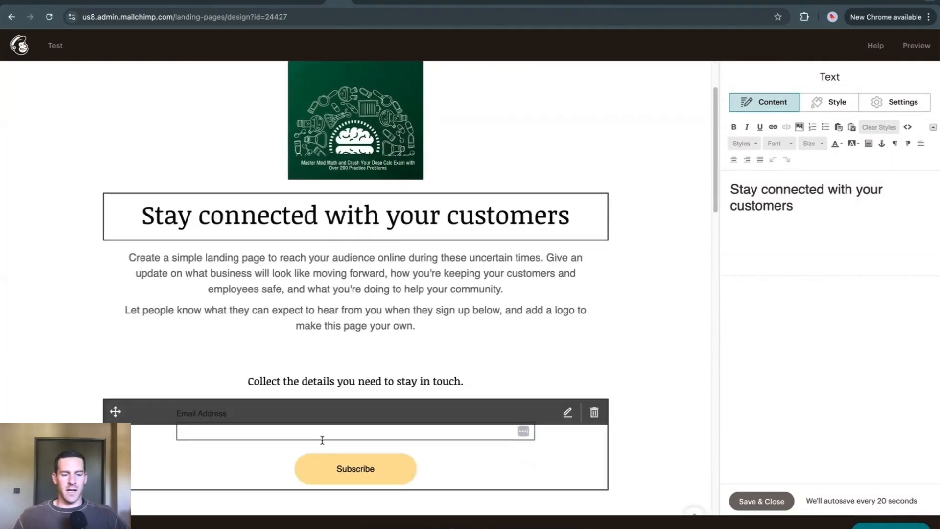
left_click(762, 501)
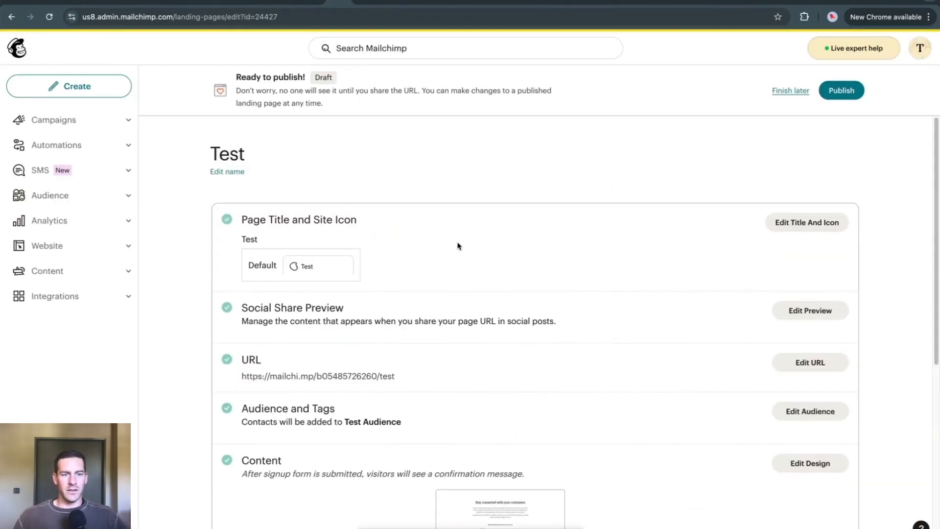
Step: Examine the landing page's URL, audience and content settings on its pre-publish overview
scroll(457, 245, "down", 2)
left_click_drag(396, 314, 240, 314)
left_click(251, 312)
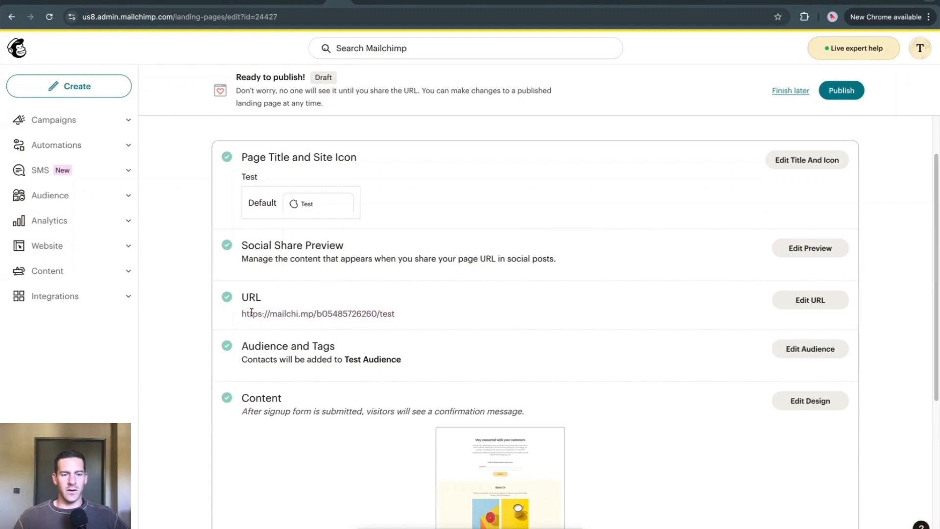
scroll(408, 314, "down", 1)
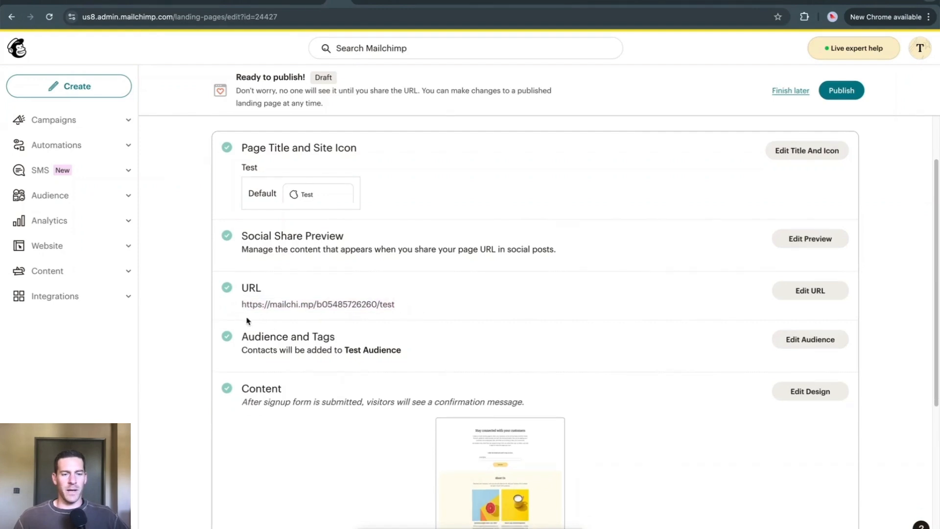
left_click_drag(240, 305, 271, 305)
left_click(402, 309)
left_click_drag(409, 305, 233, 307)
left_click(233, 307)
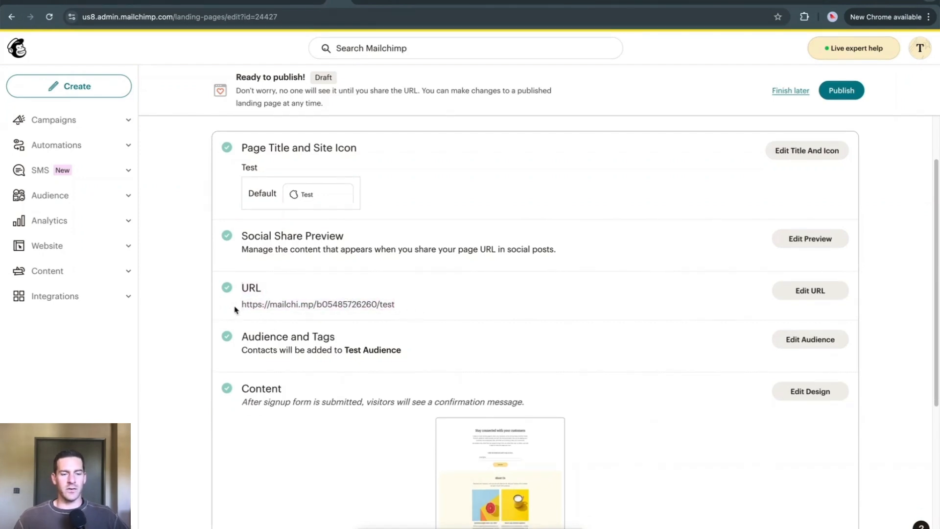
scroll(374, 338, "down", 1)
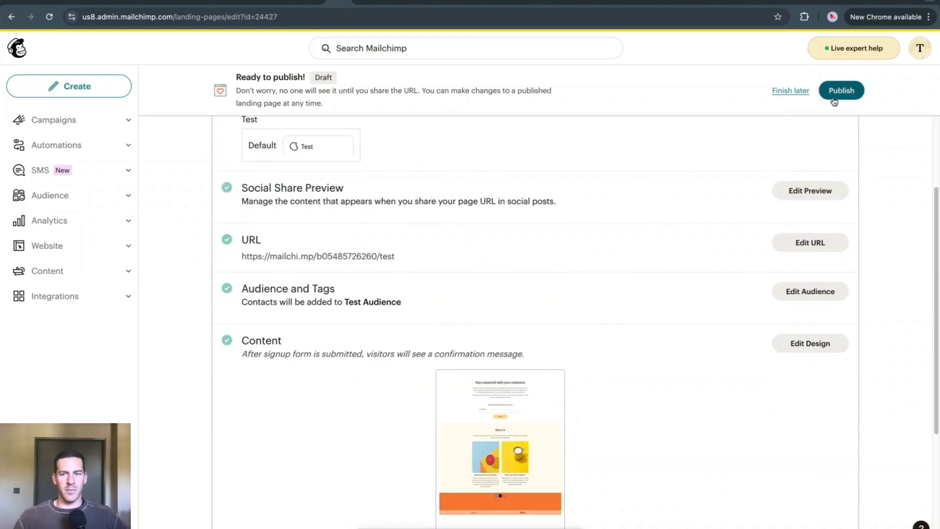
scroll(610, 268, "up", 1)
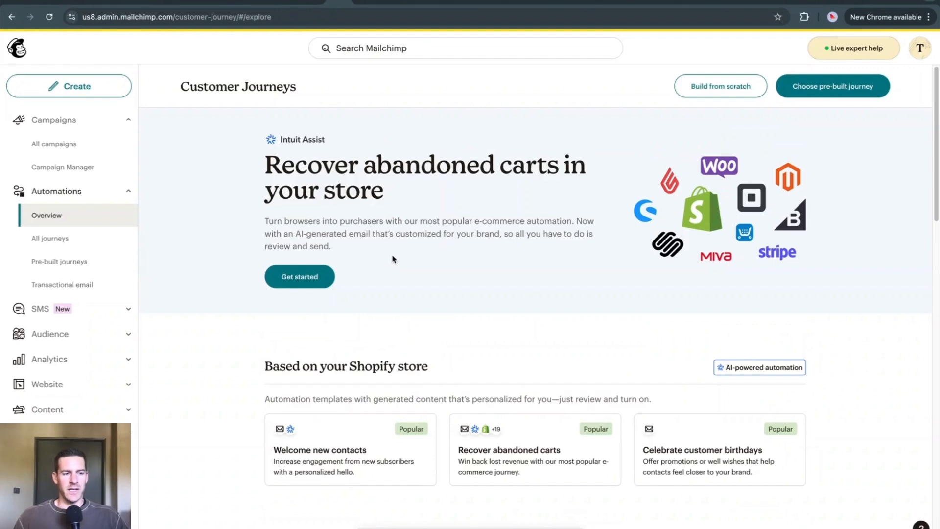
Step: Choose the Welcome new contacts automation for Test Audience and open its generated welcome email for editing
scroll(394, 259, "down", 3)
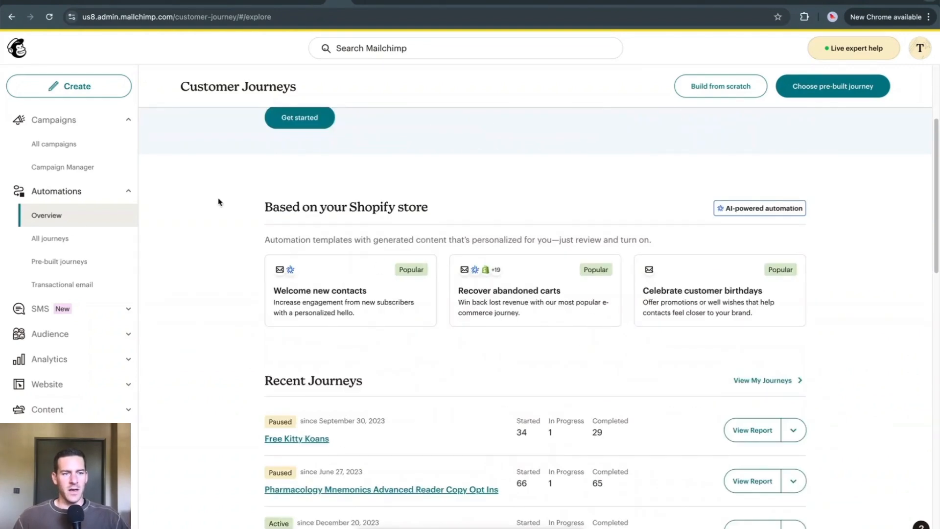
left_click(356, 305)
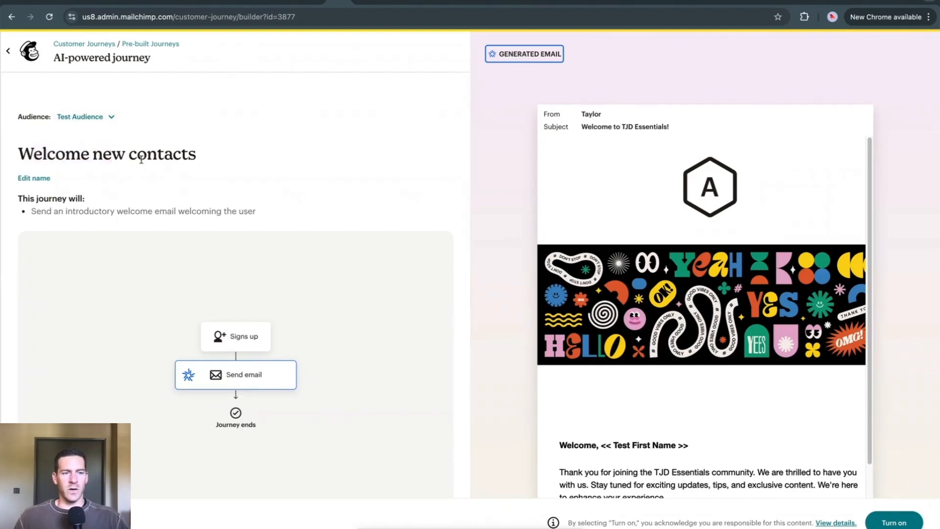
left_click_drag(57, 159, 148, 160)
left_click(182, 178)
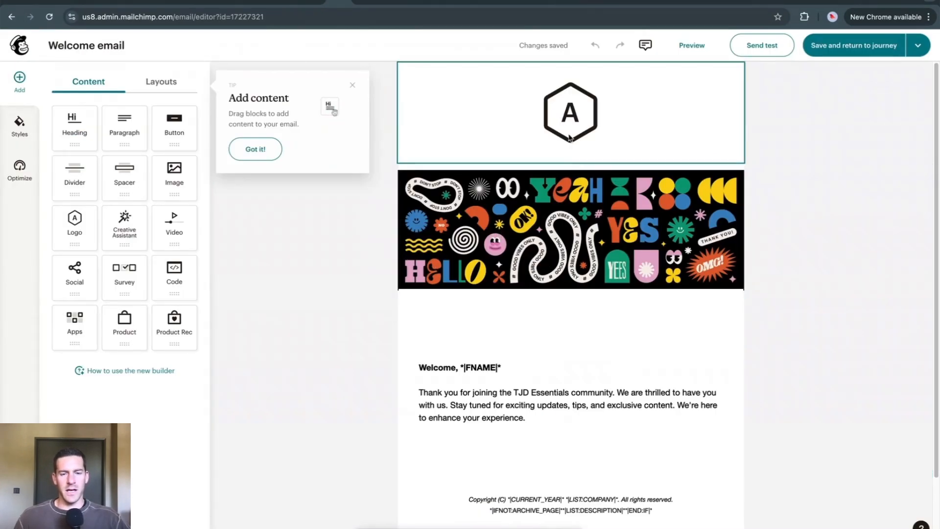
Step: Examine the welcome email's logo, banner image, greeting text and footer
scroll(583, 201, "down", 2)
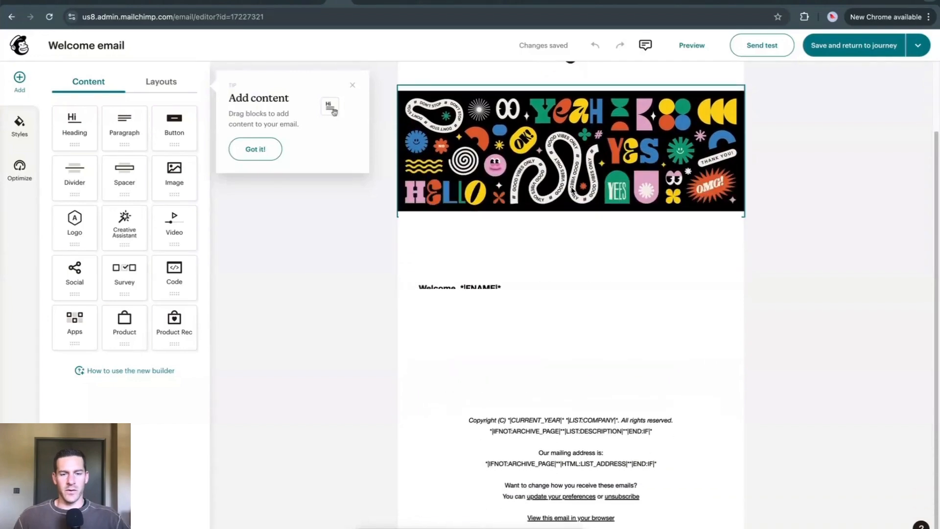
scroll(619, 274, "up", 2)
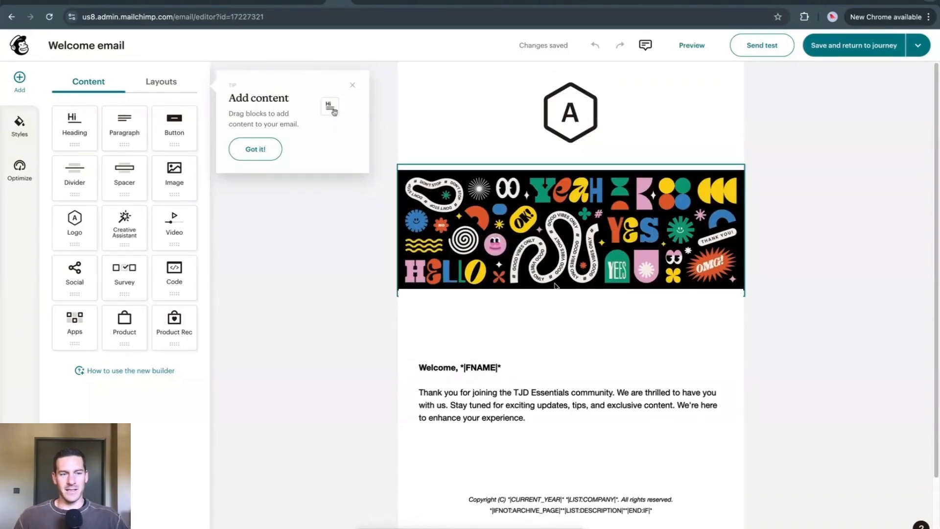
scroll(542, 206, "down", 1)
scroll(542, 210, "up", 1)
scroll(544, 249, "down", 2)
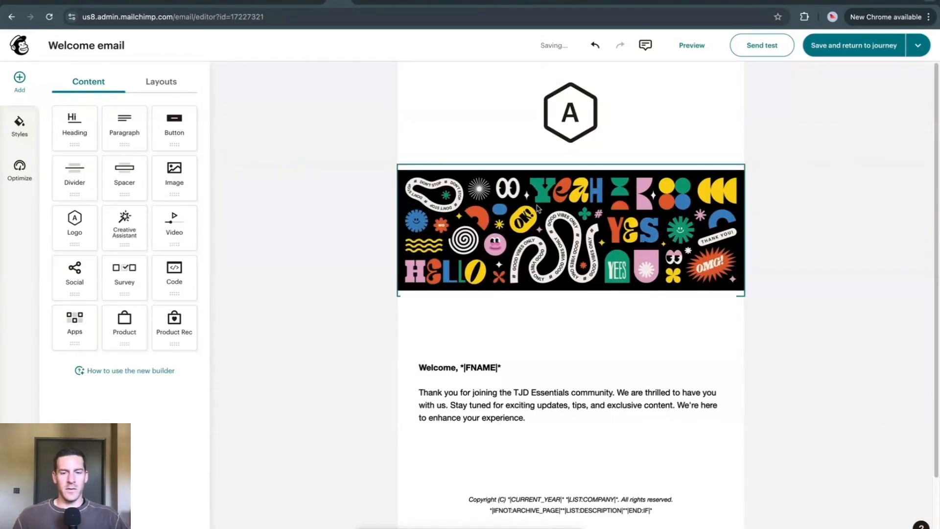
Step: Add a button below the email's thank-you paragraph, check the file-link upload options, and set its link type to Web
scroll(551, 233, "down", 1)
scroll(559, 221, "down", 1)
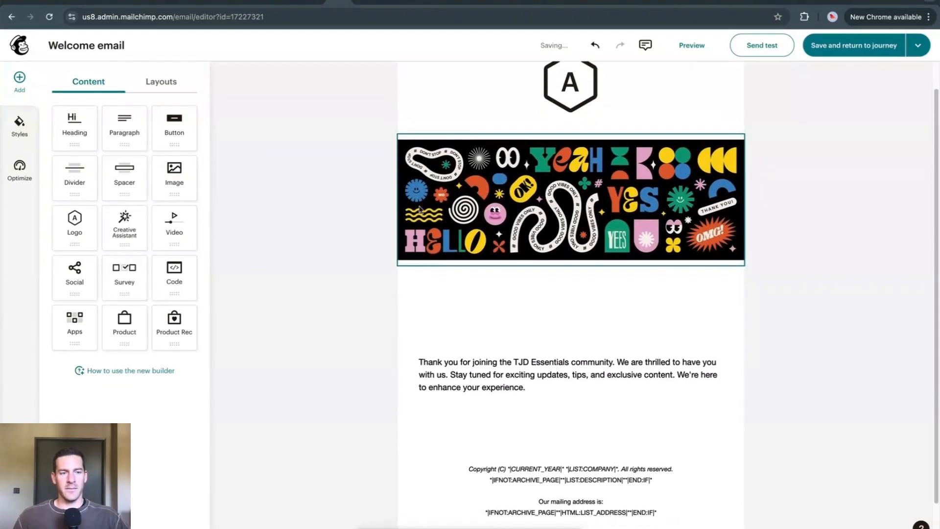
left_click_drag(176, 131, 567, 401)
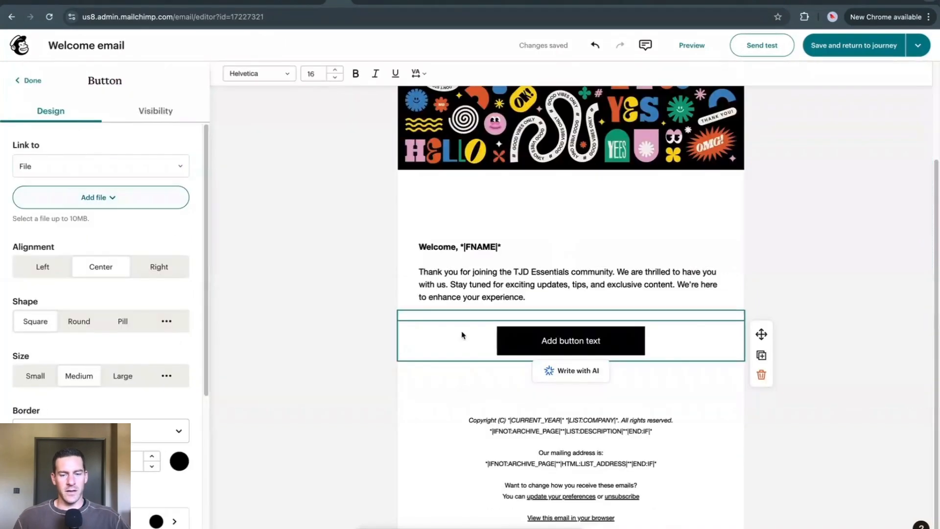
left_click(97, 201)
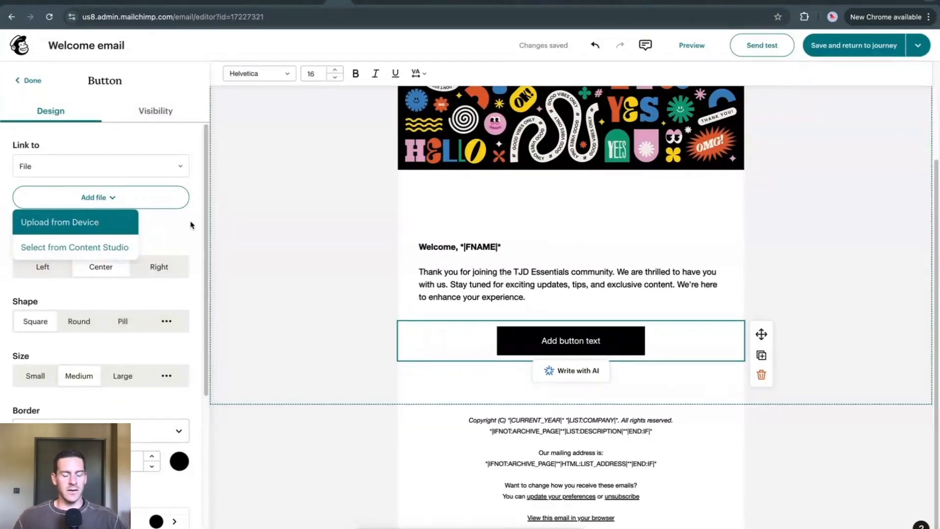
left_click(179, 233)
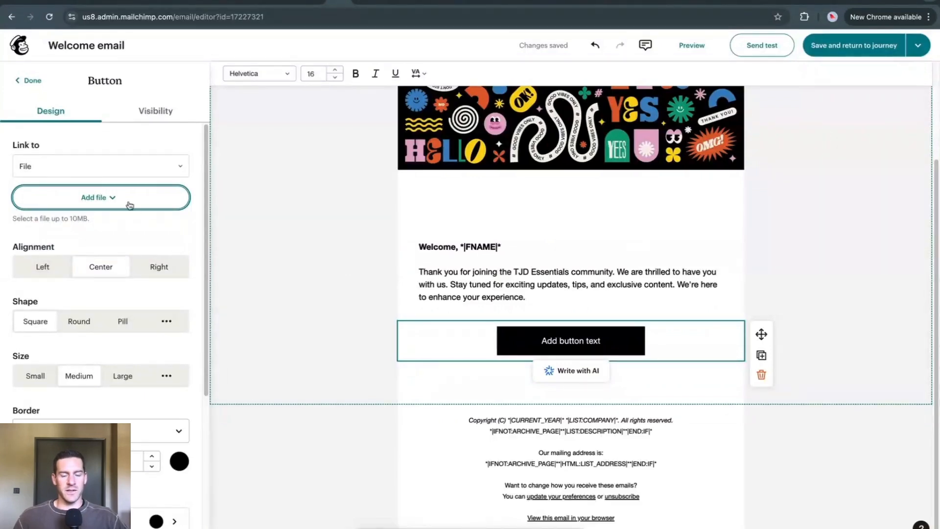
left_click(103, 174)
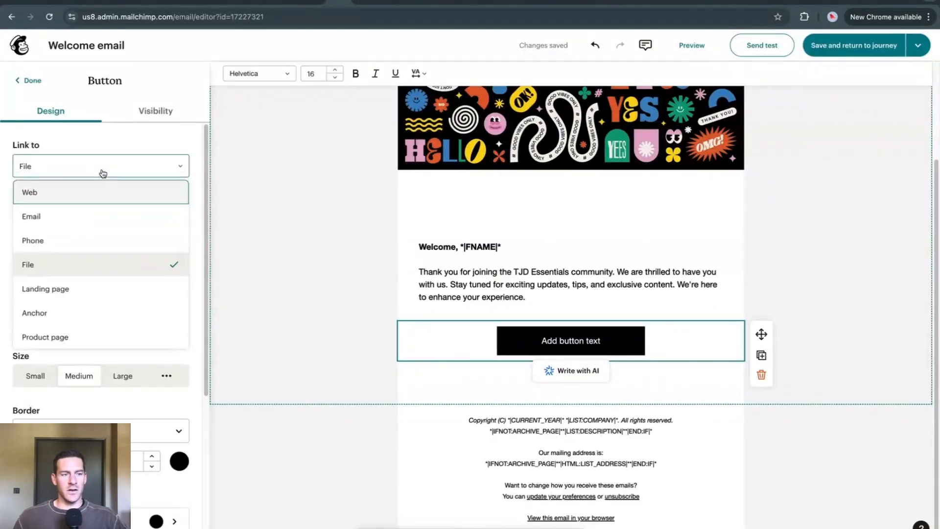
left_click(95, 200)
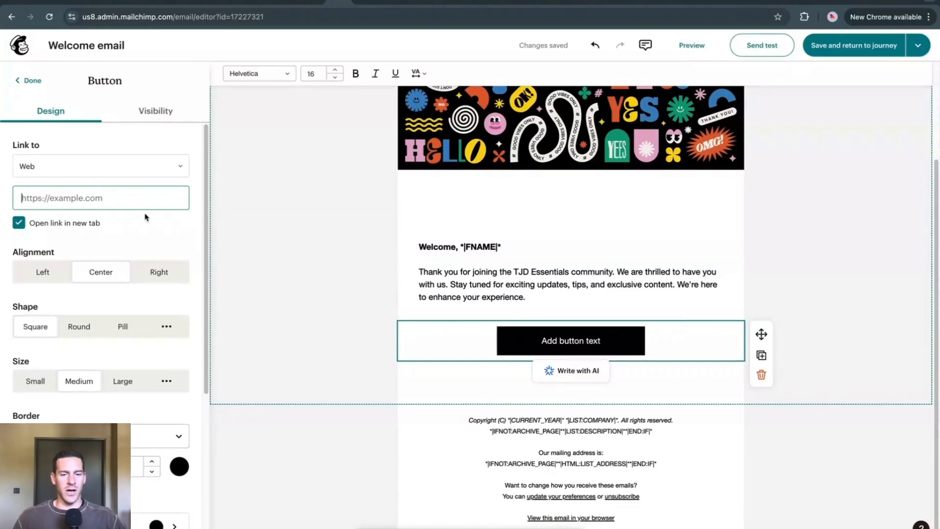
Step: Change the email button's text to "Get your free copy"
left_click(567, 340)
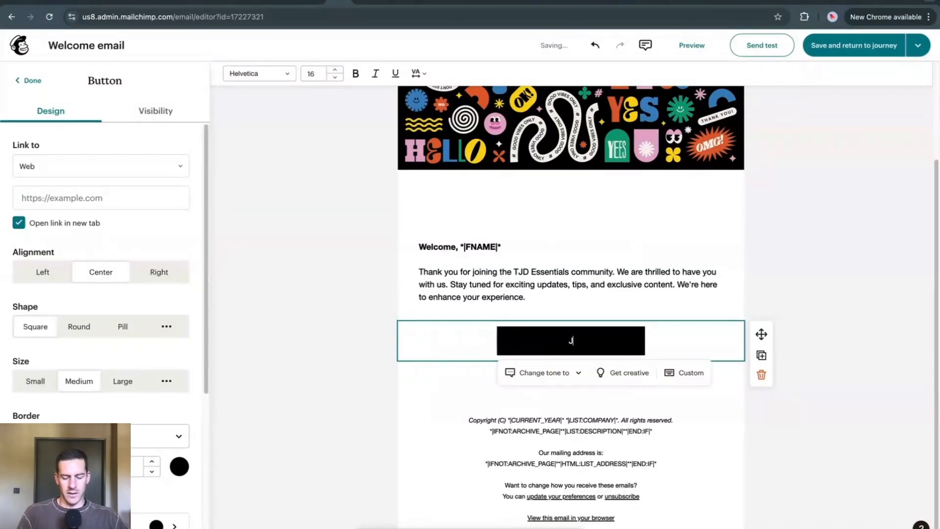
type("Get your free copy")
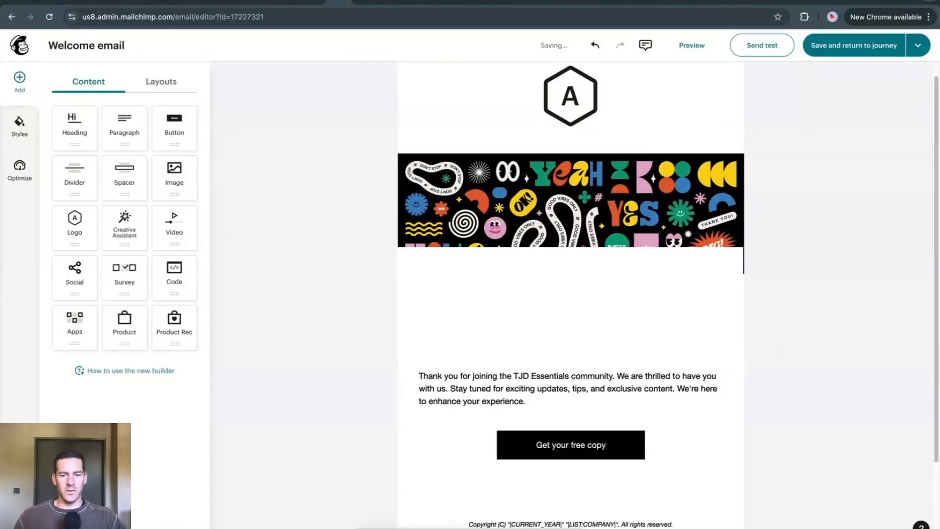
scroll(570, 313, "down", 1)
scroll(571, 313, "up", 2)
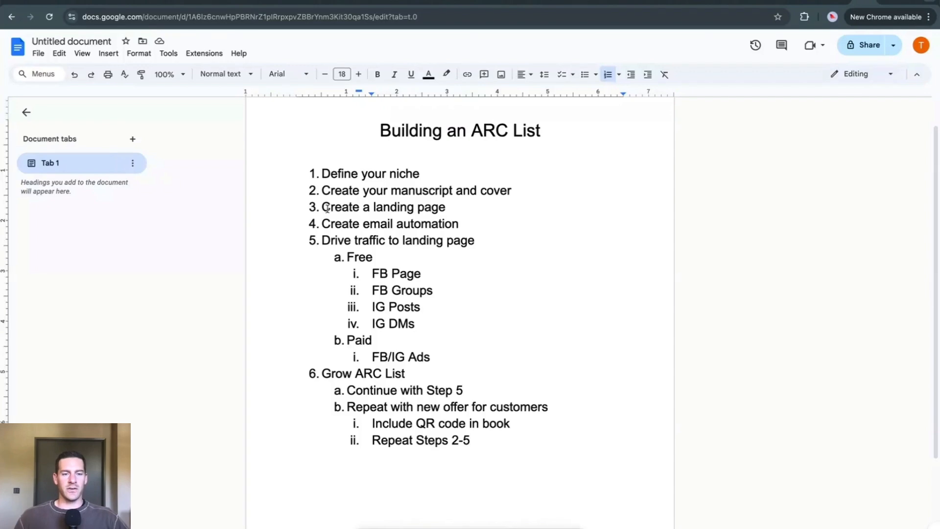
Step: Switch to the Google Docs outline and review the landing page, email automation and traffic items (3 to 5)
left_click_drag(324, 207, 444, 208)
left_click(394, 223)
left_click_drag(342, 223, 453, 221)
left_click(452, 240)
scroll(448, 238, "down", 1)
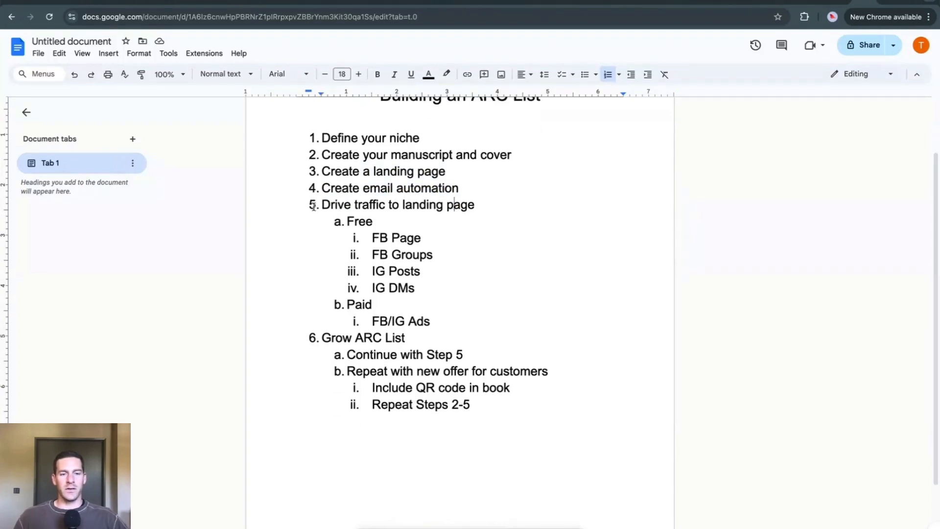
Step: Review the outline's item 5 on driving traffic to the landing page and its free FB Page option
left_click_drag(321, 203, 493, 205)
left_click(482, 212)
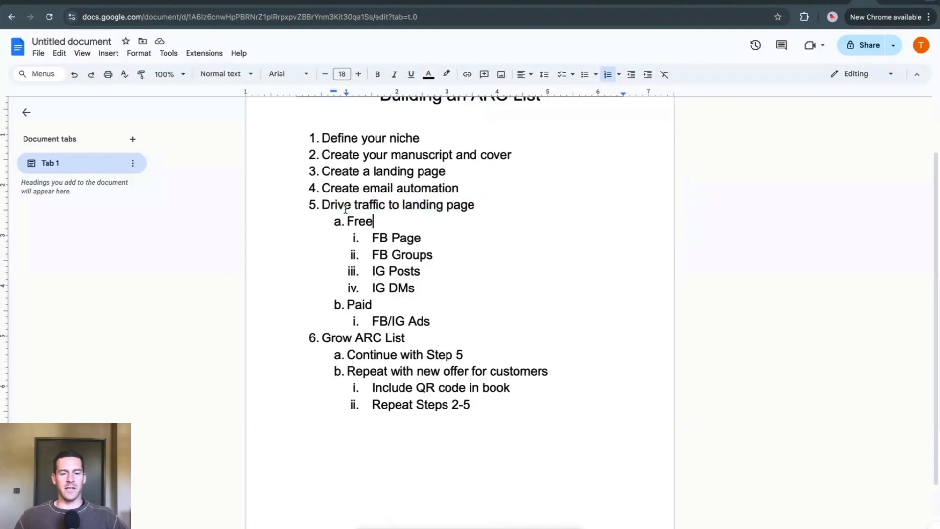
left_click(476, 206)
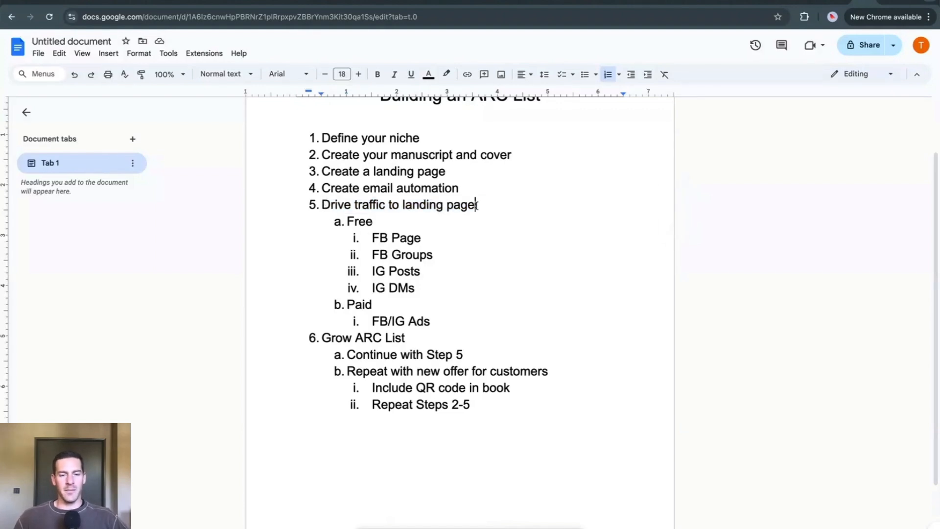
left_click_drag(316, 203, 461, 205)
left_click(460, 205)
left_click_drag(346, 221, 424, 236)
left_click(392, 237)
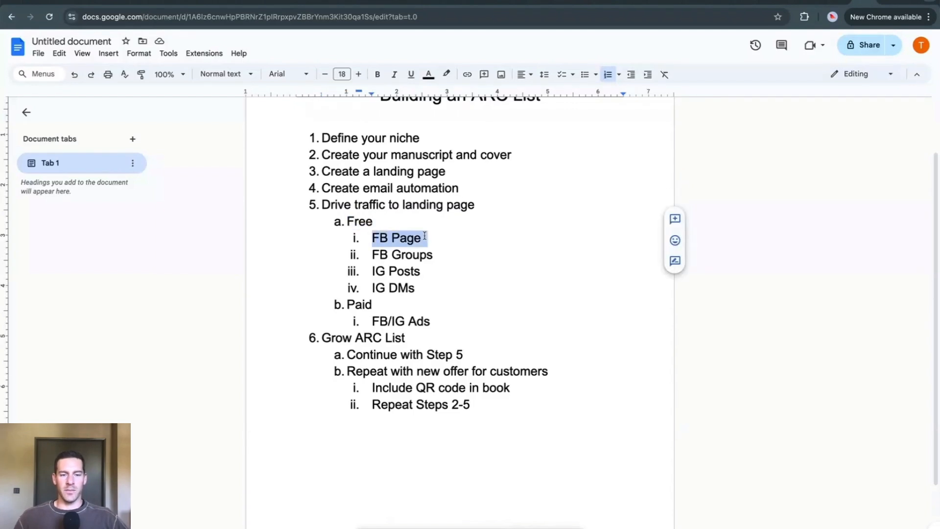
Step: Examine the FB Groups entry under the free traffic options together with the outline's niche item
left_click_drag(371, 254, 437, 255)
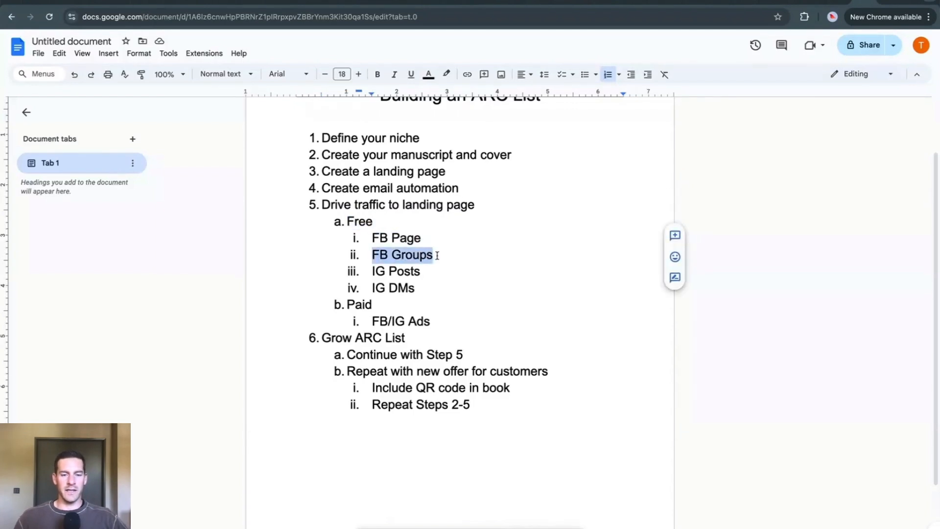
left_click_drag(323, 136, 424, 135)
left_click(374, 254)
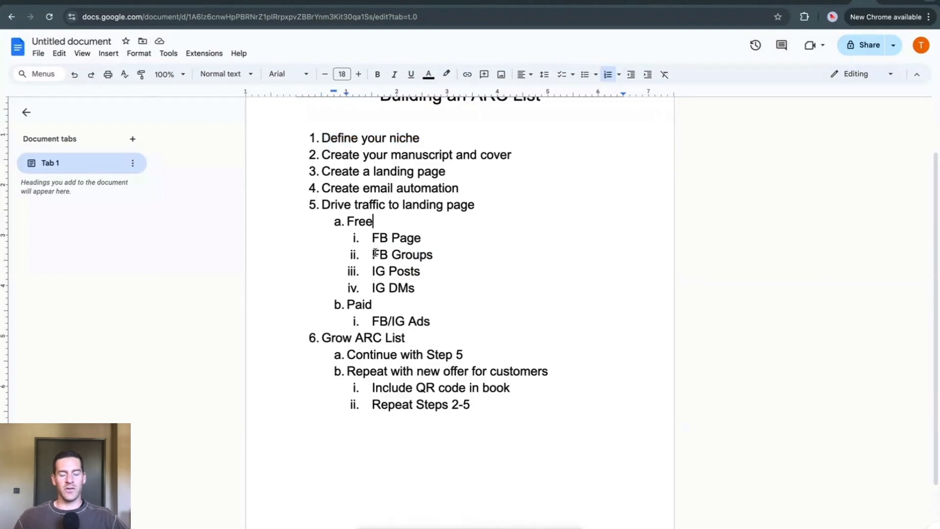
left_click(433, 254)
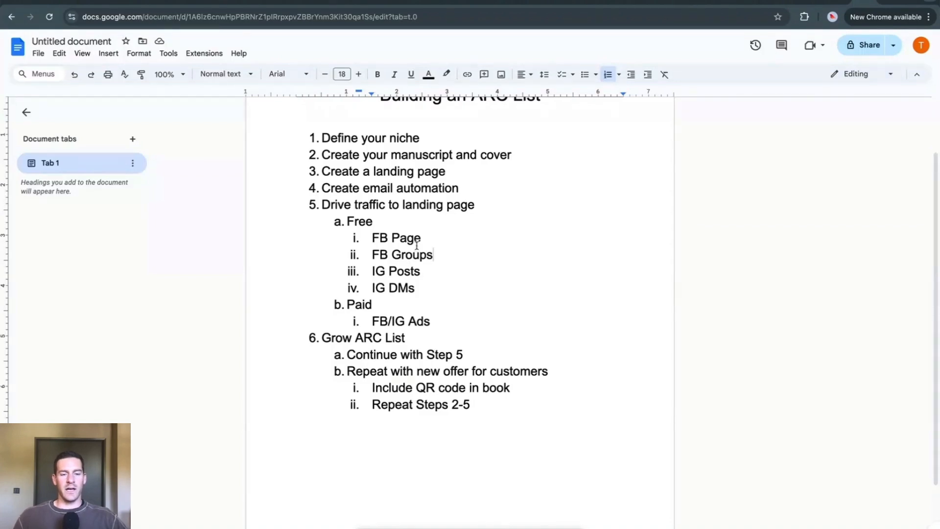
left_click_drag(370, 255, 441, 254)
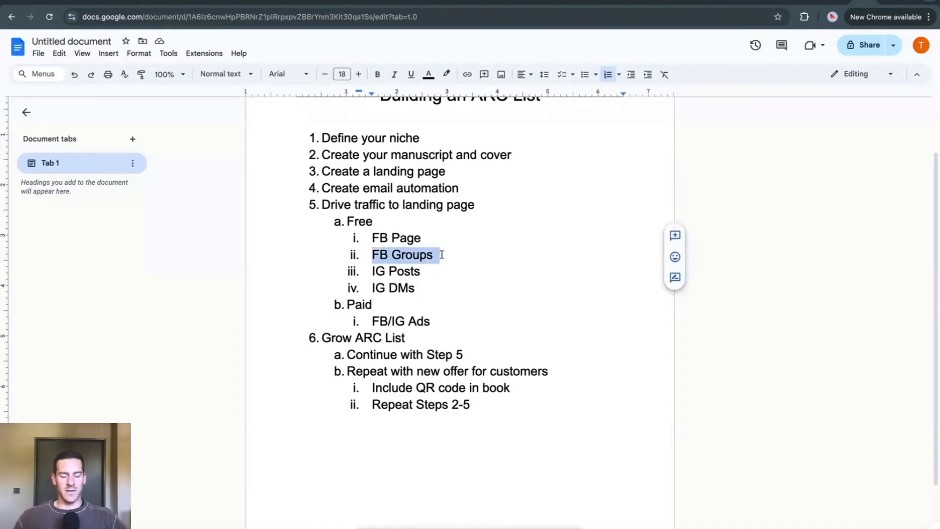
left_click(448, 253)
left_click_drag(374, 254, 432, 254)
left_click(377, 252)
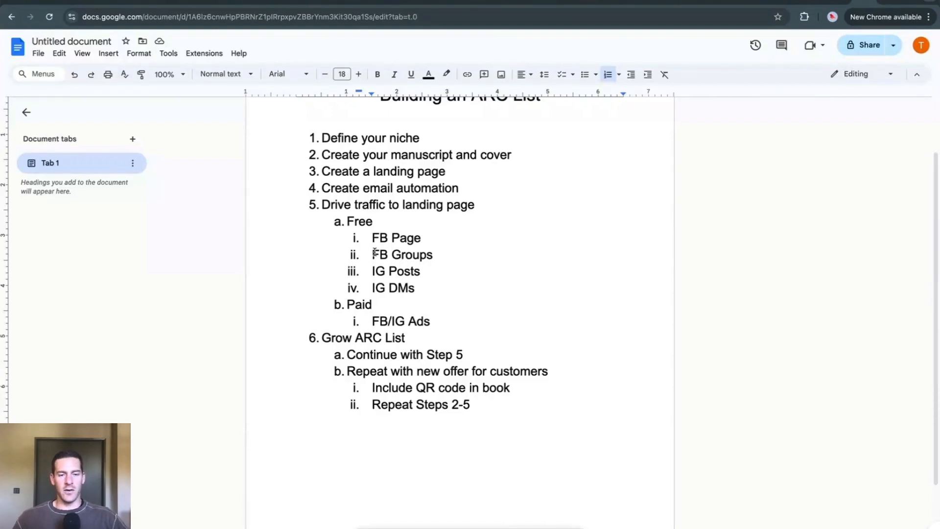
key("Up")
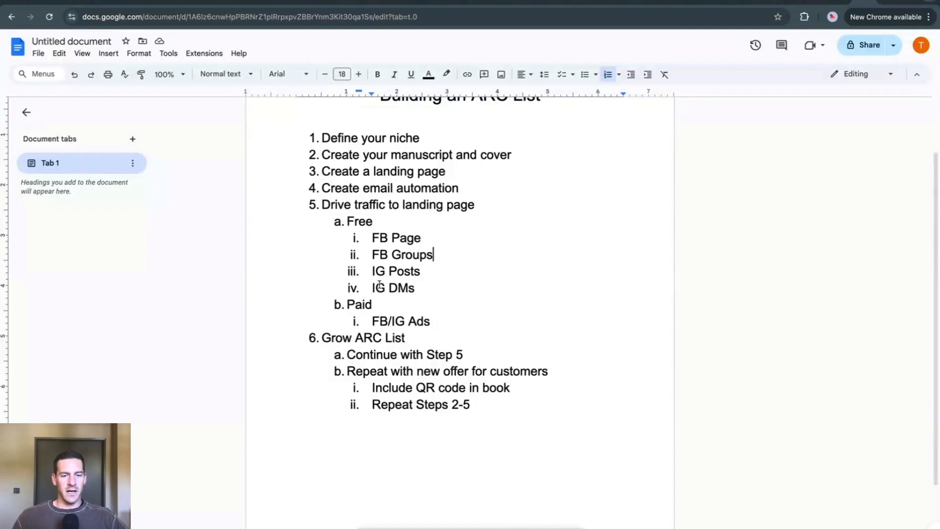
Step: Examine the IG DMs entry in the outline's list of free traffic options
left_click_drag(372, 287, 429, 287)
left_click(430, 287)
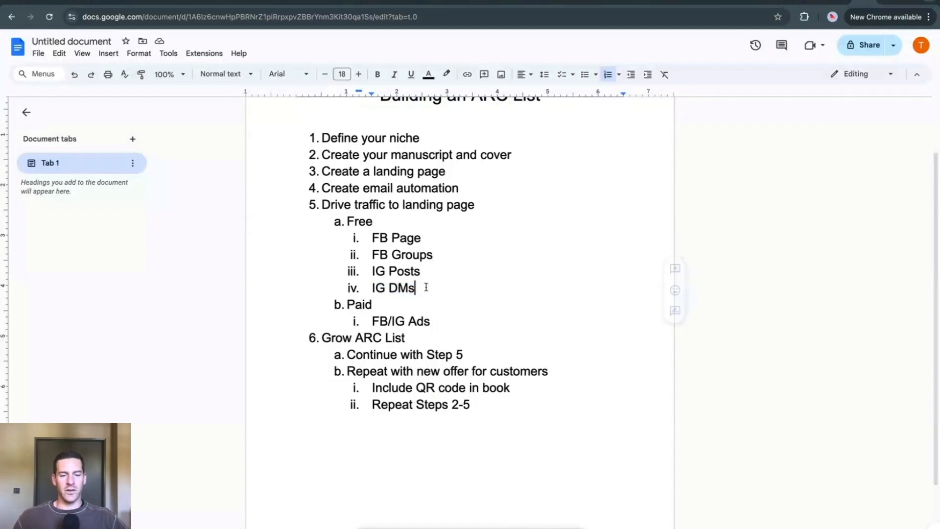
left_click_drag(372, 287, 425, 288)
left_click(416, 287)
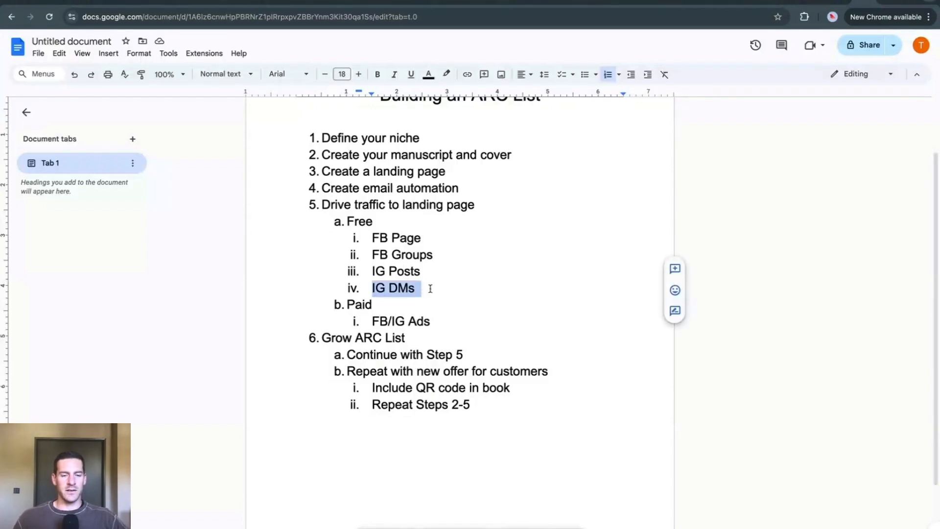
left_click(431, 289)
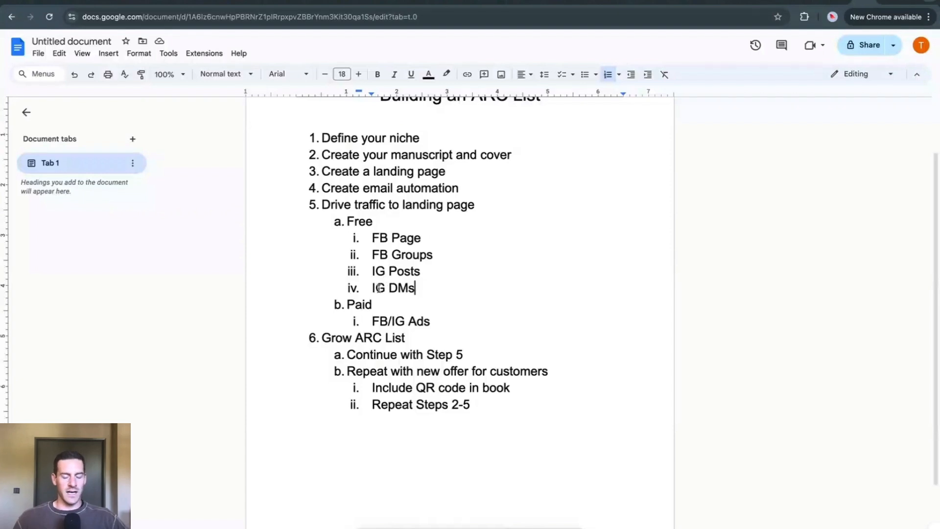
mouse_move(373, 289)
left_mouse_down()
mouse_move(416, 289)
mouse_move(359, 288)
left_mouse_up()
left_click(427, 288)
left_click(415, 289)
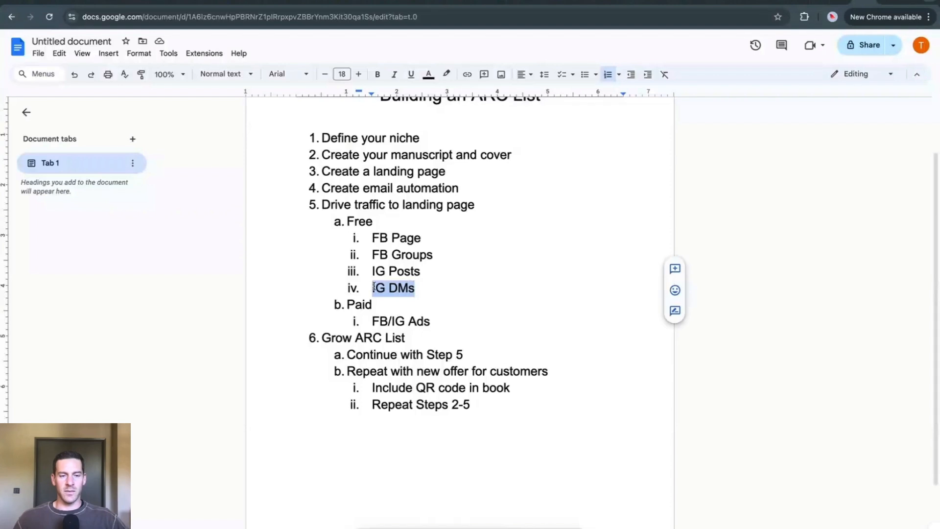
left_click(374, 288)
left_click_drag(375, 288, 420, 288)
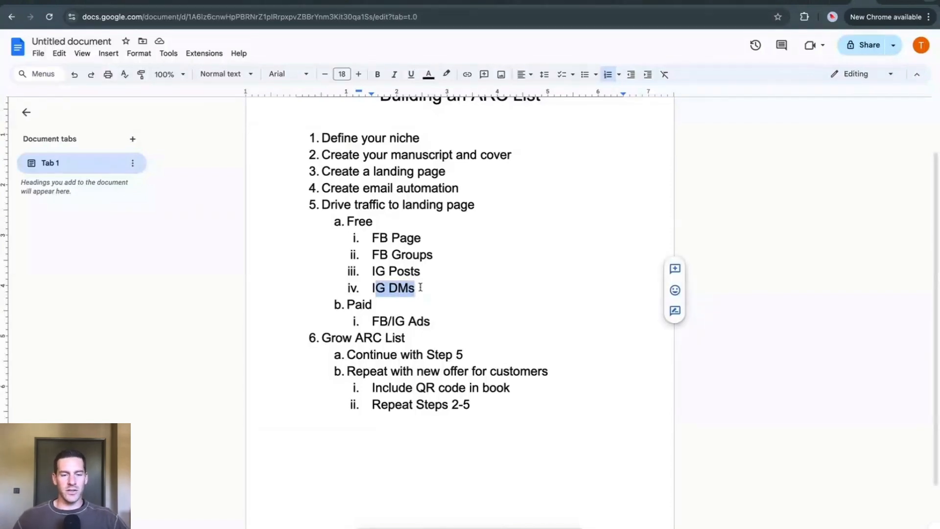
left_click(417, 288)
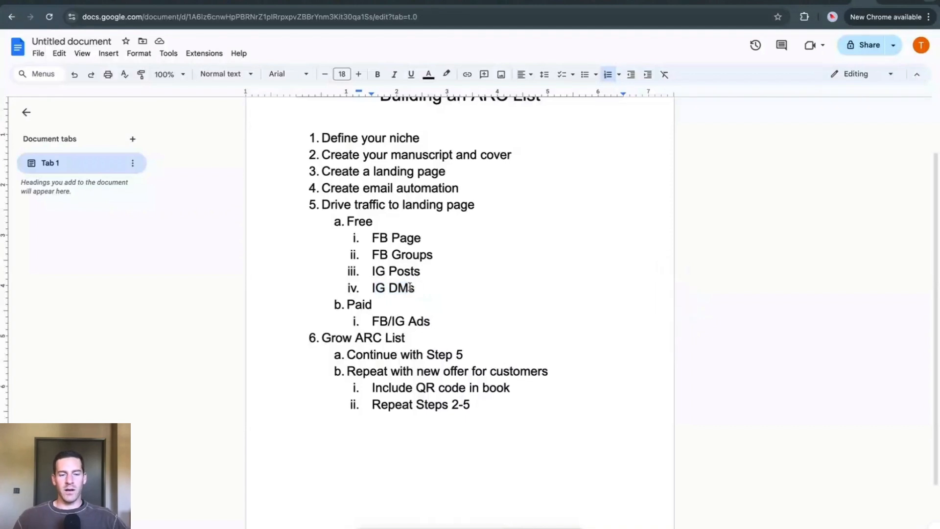
left_click_drag(372, 288, 414, 288)
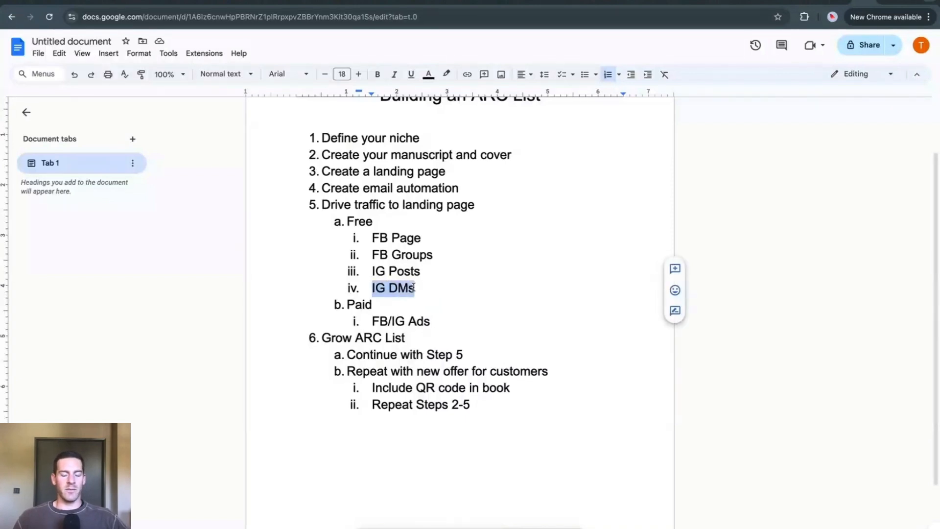
Step: Remove the list numbering and indentation from the "Paid" line below IG DMs
left_click(409, 288)
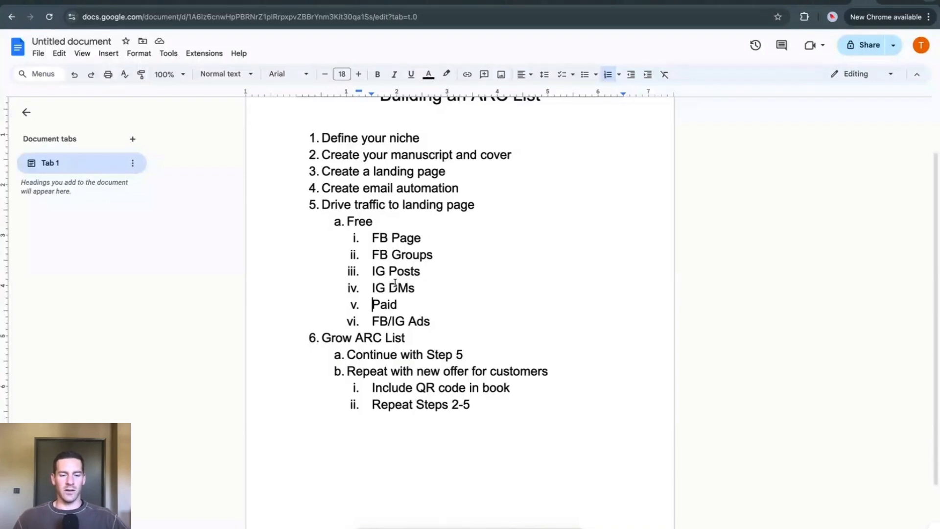
key("BackSpace")
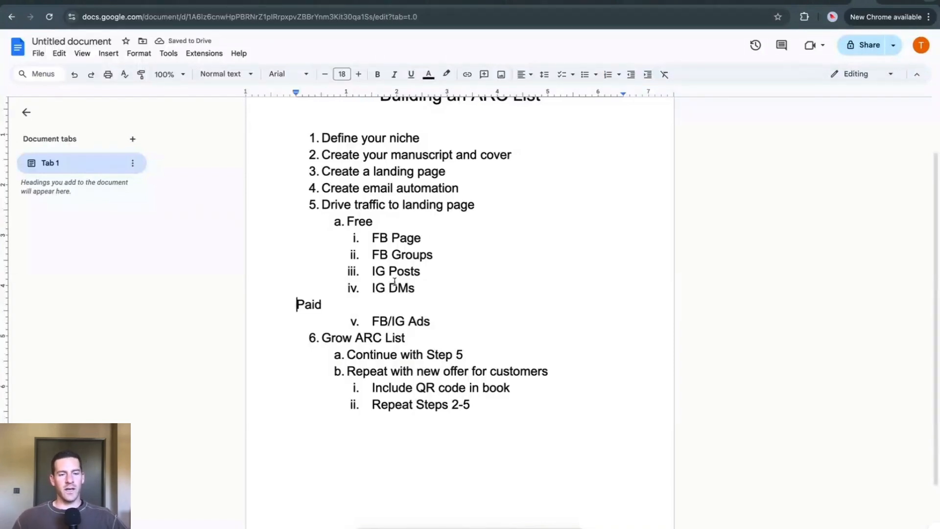
Step: Review the free traffic options from FB Page to IG DMs and the landing page and email automation items
left_click_drag(374, 238, 434, 308)
left_click(437, 307)
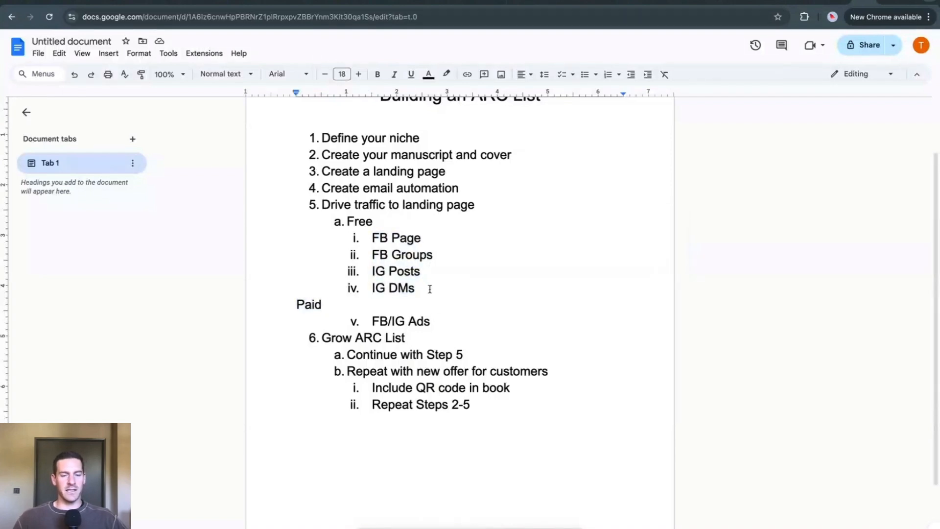
scroll(421, 279, "up", 1)
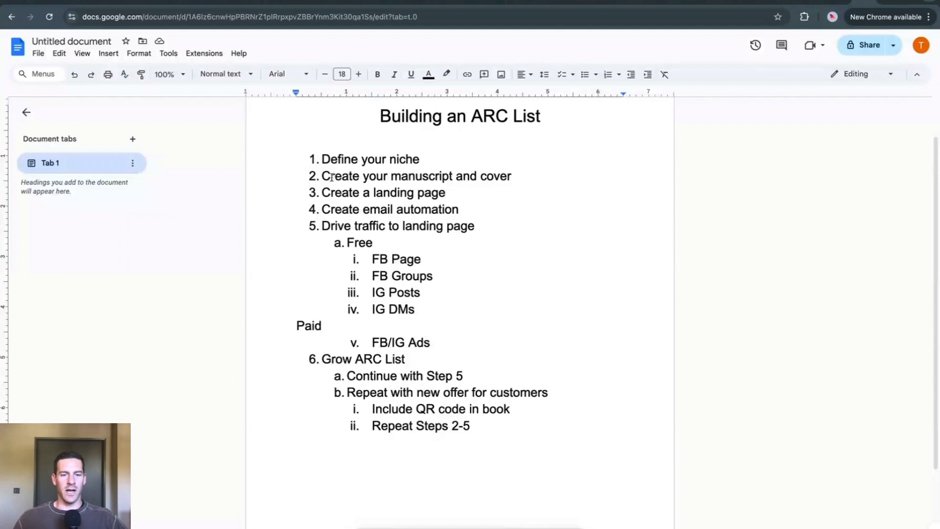
left_click_drag(340, 192, 452, 192)
left_click_drag(352, 209, 464, 209)
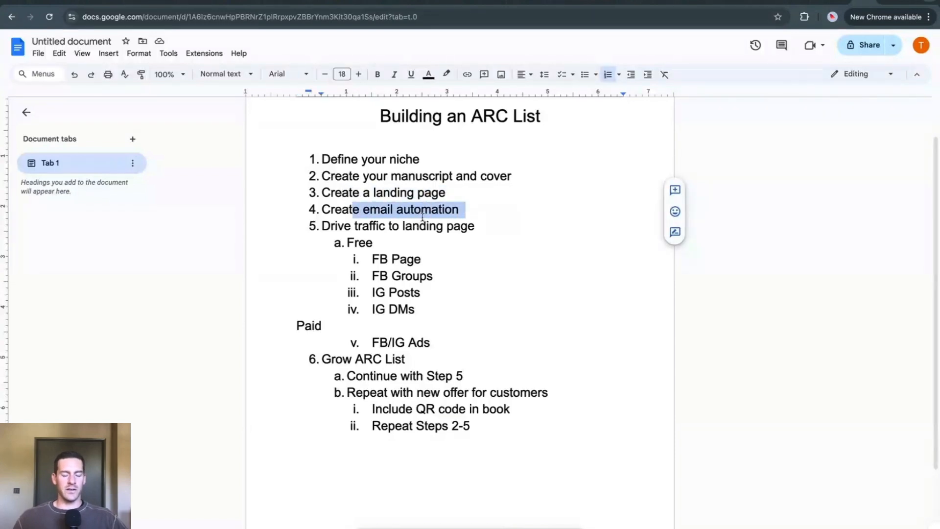